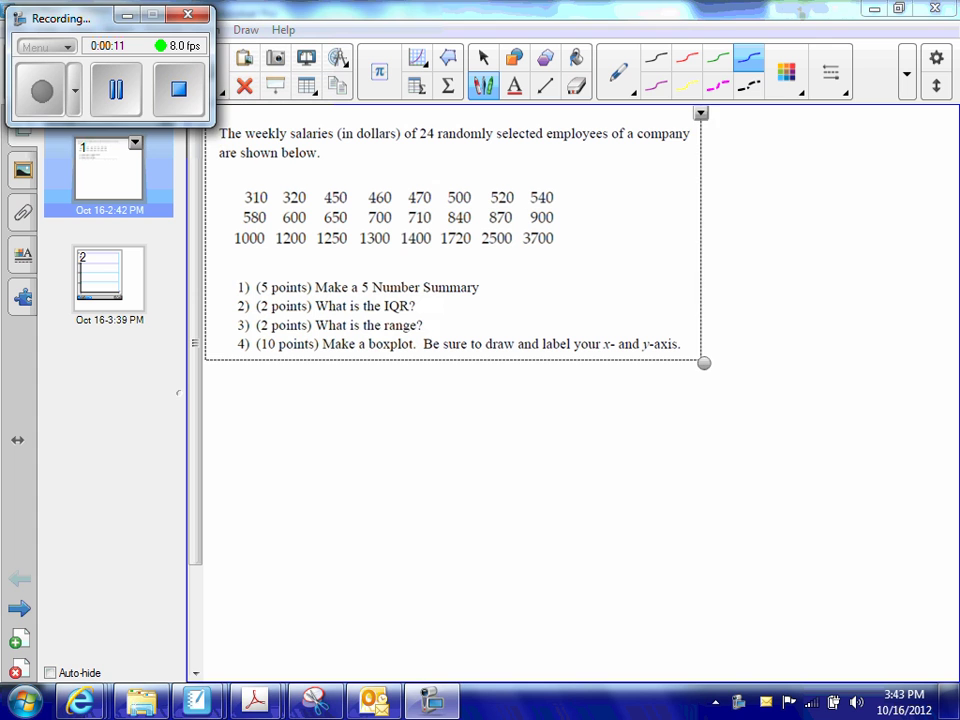
# Underline "24 randomly selected employees" in blue and put a blue dash beside question 1.
pyautogui.moveTo(407, 147); pyautogui.dragTo(616, 148)
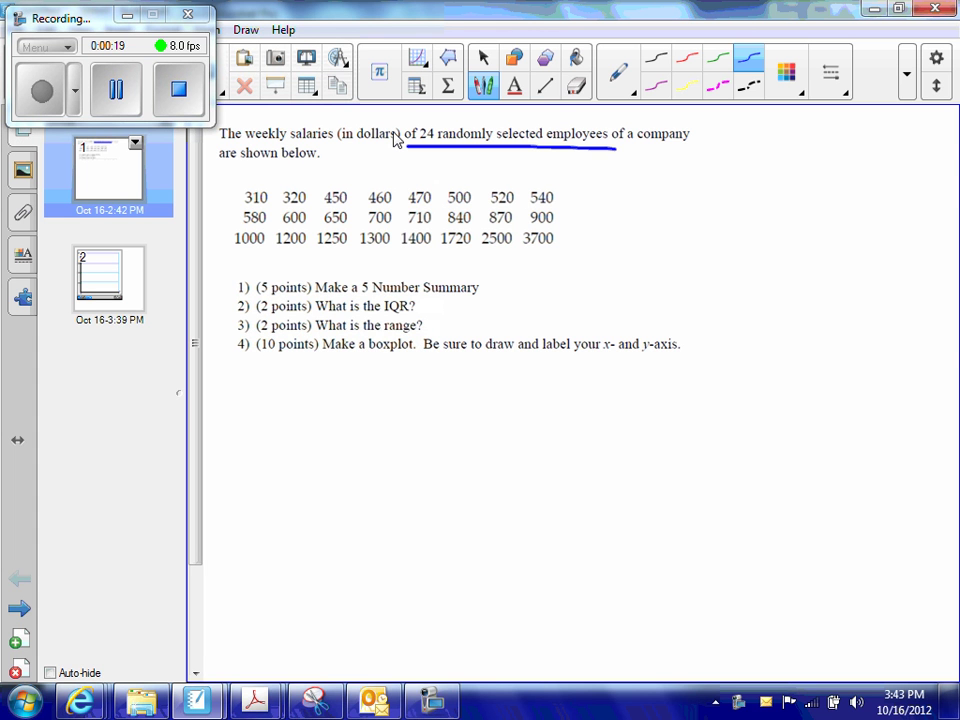
pyautogui.moveTo(214, 287); pyautogui.dragTo(229, 286)
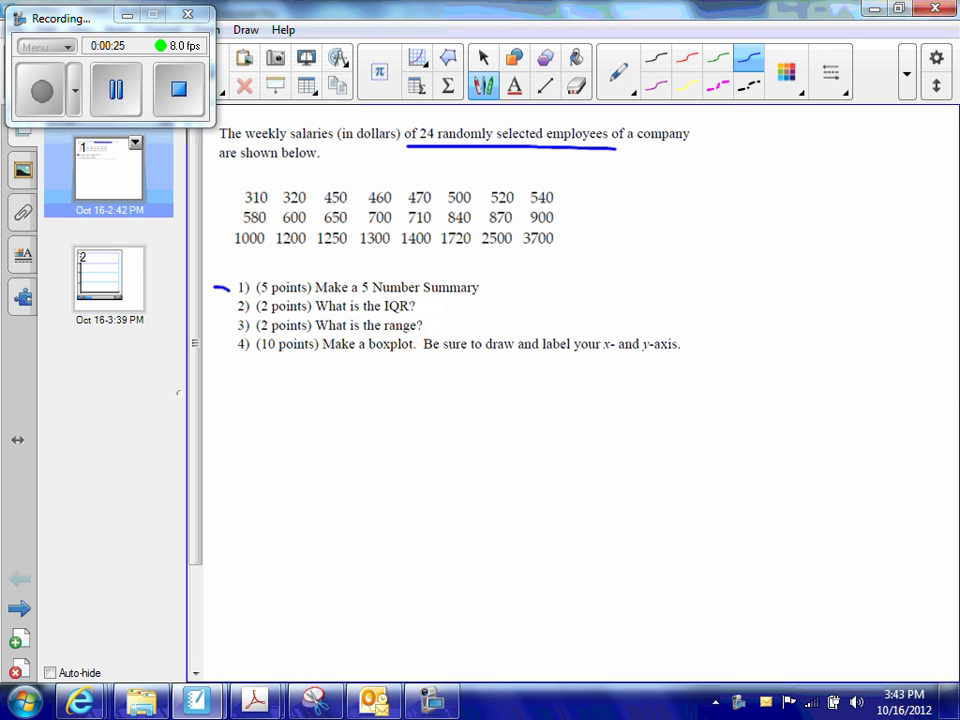
# Handwrite the labels MIN, Q1, Med, Q3 and Max in blue as a column below the questions.
pyautogui.moveTo(228, 418)
pyautogui.mouseDown()
pyautogui.moveTo(235, 390)
pyautogui.moveTo(259, 416)
pyautogui.moveTo(311, 393)
pyautogui.mouseUp()
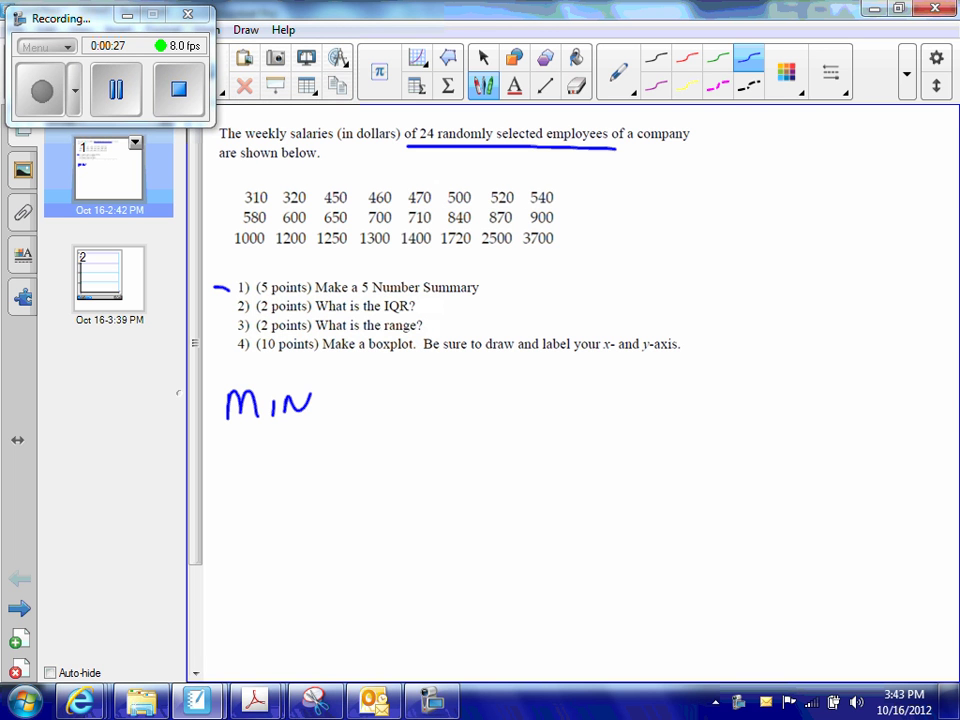
pyautogui.moveTo(248, 433); pyautogui.dragTo(264, 461)
pyautogui.moveTo(288, 438); pyautogui.dragTo(288, 464)
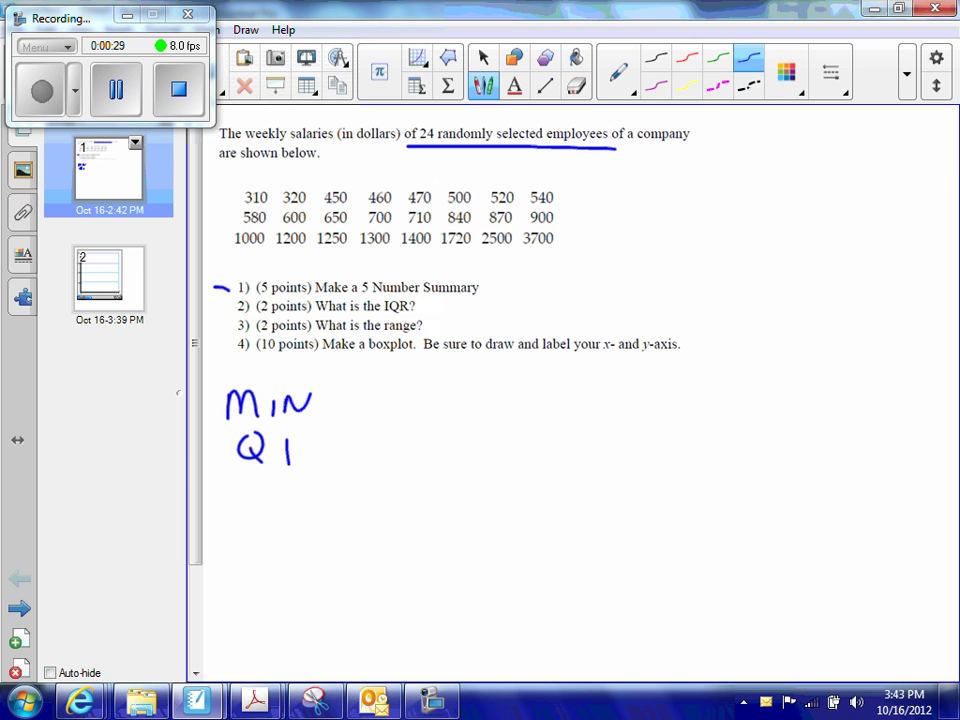
pyautogui.moveTo(233, 487)
pyautogui.mouseDown()
pyautogui.moveTo(233, 504)
pyautogui.moveTo(299, 505)
pyautogui.moveTo(246, 518)
pyautogui.moveTo(262, 547)
pyautogui.mouseUp()
pyautogui.moveTo(266, 522)
pyautogui.mouseDown()
pyautogui.moveTo(287, 522)
pyautogui.moveTo(265, 553)
pyautogui.mouseUp()
pyautogui.moveTo(225, 606)
pyautogui.mouseDown()
pyautogui.moveTo(234, 576)
pyautogui.moveTo(261, 606)
pyautogui.moveTo(305, 611)
pyautogui.mouseUp()
pyautogui.moveTo(305, 589); pyautogui.dragTo(287, 611)
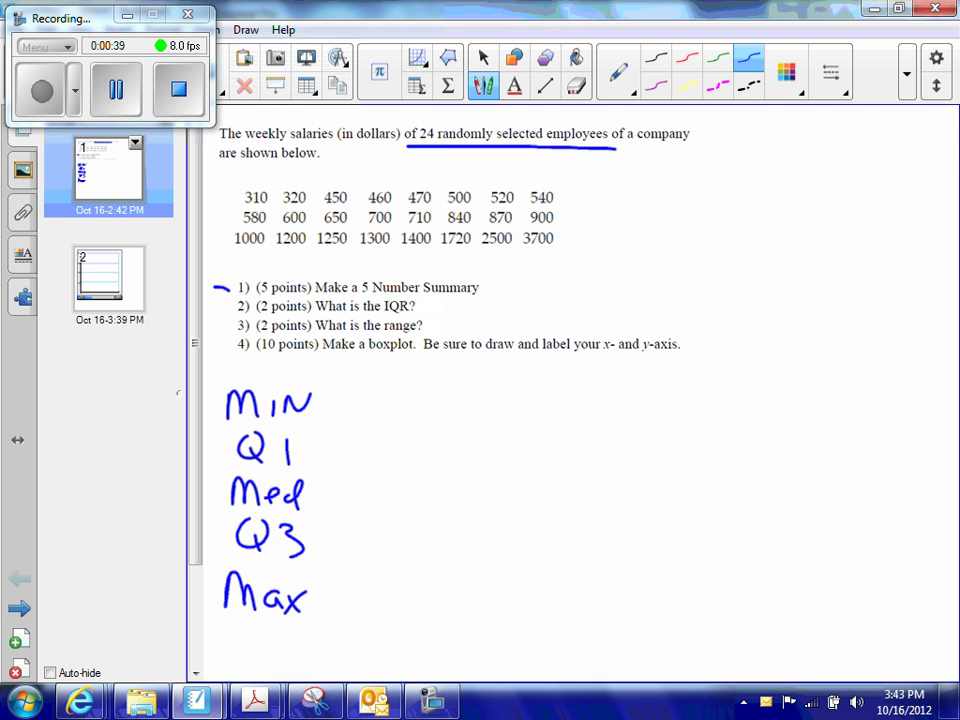
# Circle 310 and 3700 in red in the data and write them beside the MIN and Max labels.
pyautogui.press('Escape')
pyautogui.press('p')
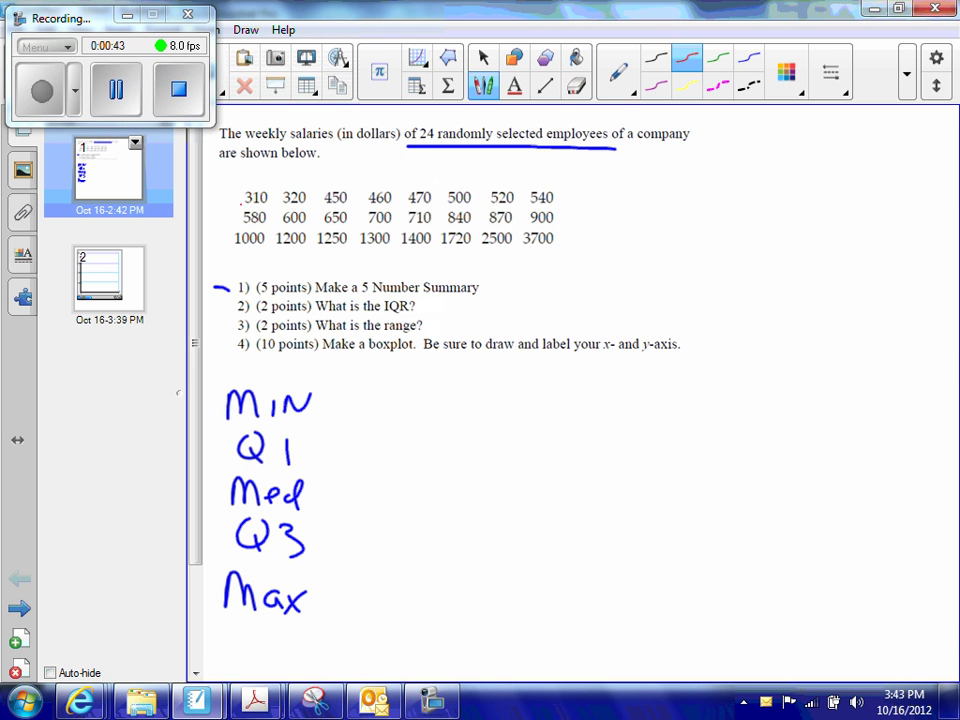
pyautogui.moveTo(268, 188)
pyautogui.mouseDown()
pyautogui.moveTo(246, 204)
pyautogui.moveTo(272, 190)
pyautogui.mouseUp()
pyautogui.moveTo(352, 384)
pyautogui.mouseDown()
pyautogui.moveTo(352, 410)
pyautogui.moveTo(385, 408)
pyautogui.moveTo(400, 388)
pyautogui.mouseUp()
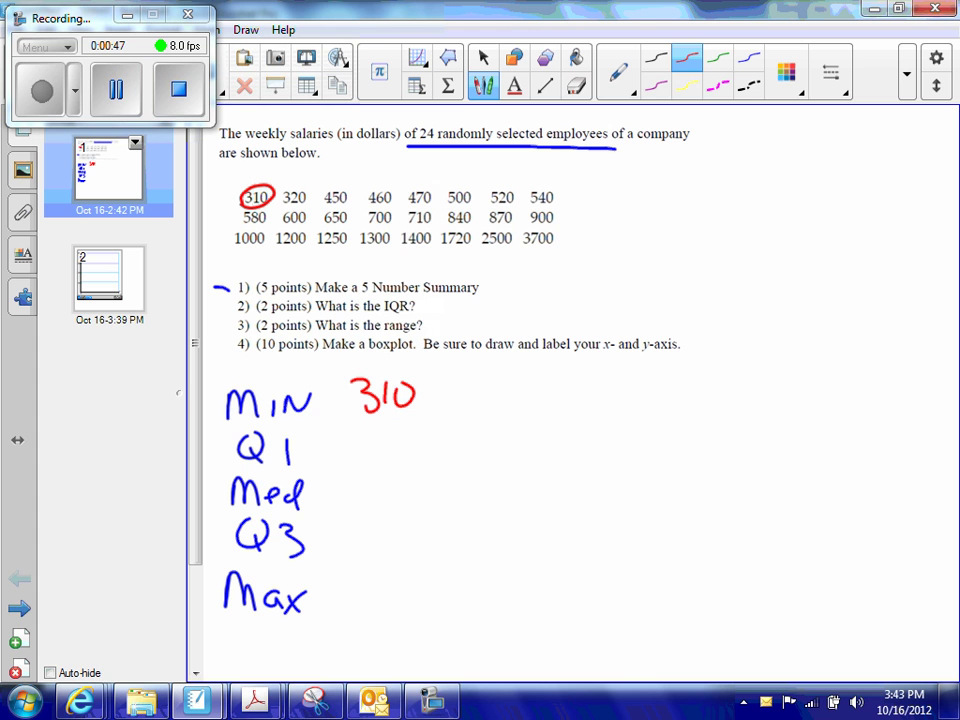
pyautogui.moveTo(552, 230); pyautogui.dragTo(548, 231)
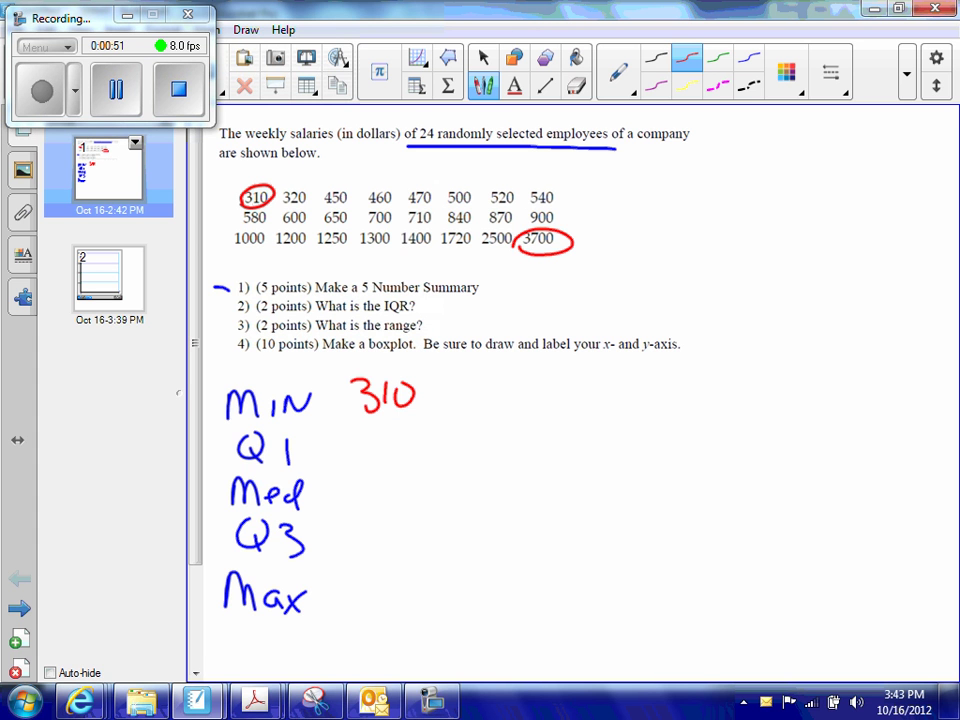
pyautogui.moveTo(361, 601)
pyautogui.mouseDown()
pyautogui.moveTo(362, 618)
pyautogui.moveTo(386, 620)
pyautogui.moveTo(405, 604)
pyautogui.moveTo(424, 605)
pyautogui.mouseUp()
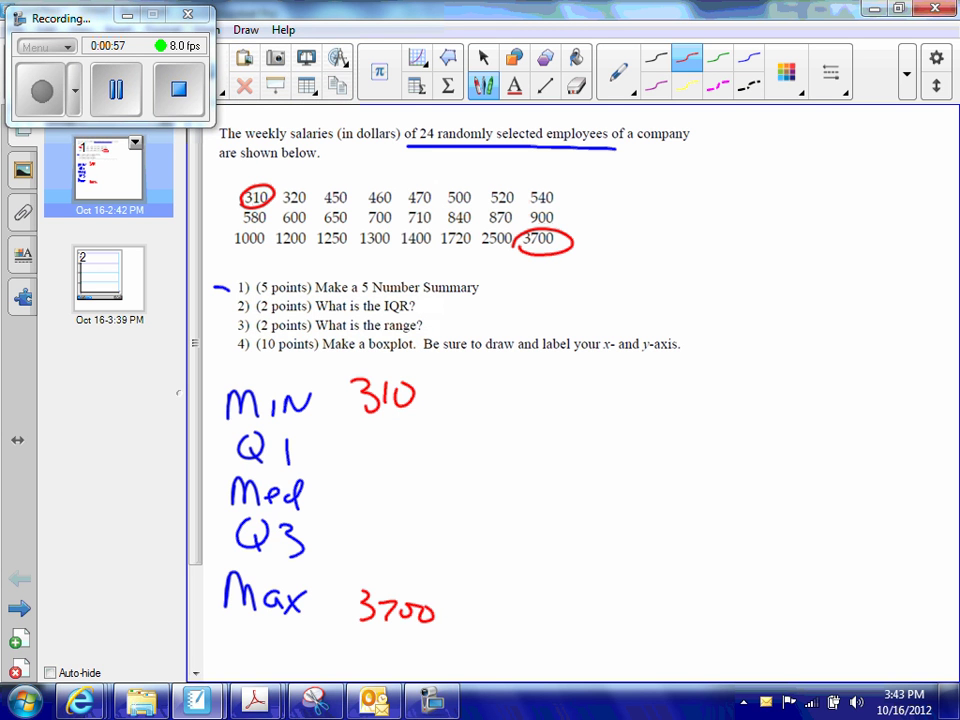
# Mark the data with black dots and a line between 700 and 710, and write 705 in red beside Med.
pyautogui.click(483, 57)
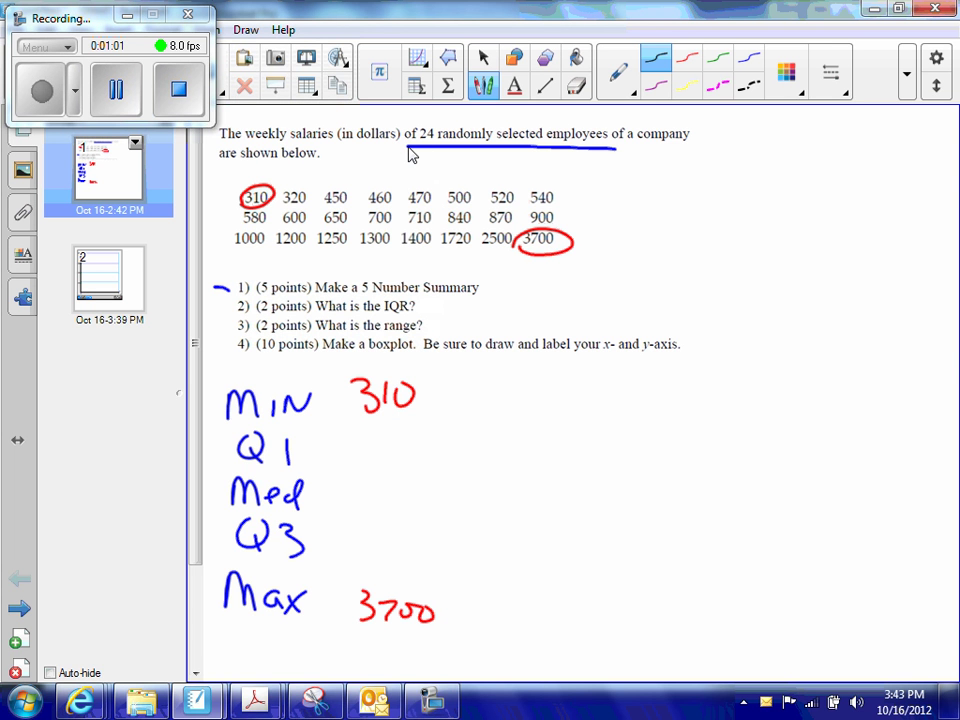
pyautogui.click(227, 196)
pyautogui.click(226, 215)
pyautogui.click(228, 240)
pyautogui.moveTo(399, 207); pyautogui.dragTo(399, 226)
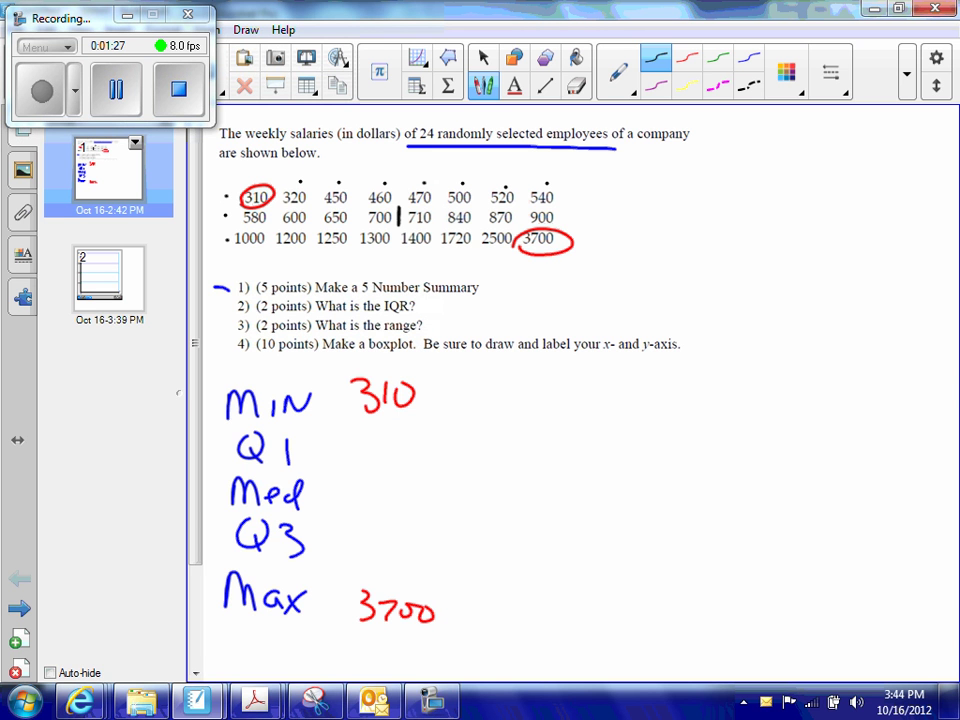
pyautogui.click(687, 58)
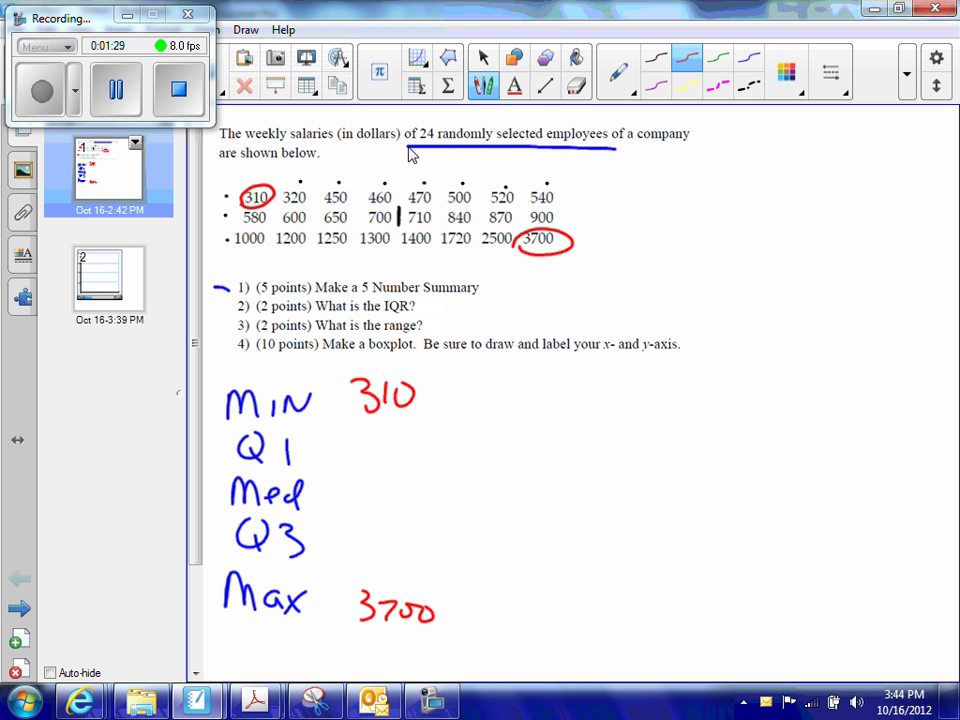
pyautogui.moveTo(352, 481)
pyautogui.mouseDown()
pyautogui.moveTo(368, 481)
pyautogui.moveTo(364, 515)
pyautogui.moveTo(392, 491)
pyautogui.moveTo(410, 508)
pyautogui.moveTo(440, 487)
pyautogui.mouseUp()
pyautogui.press('Escape')
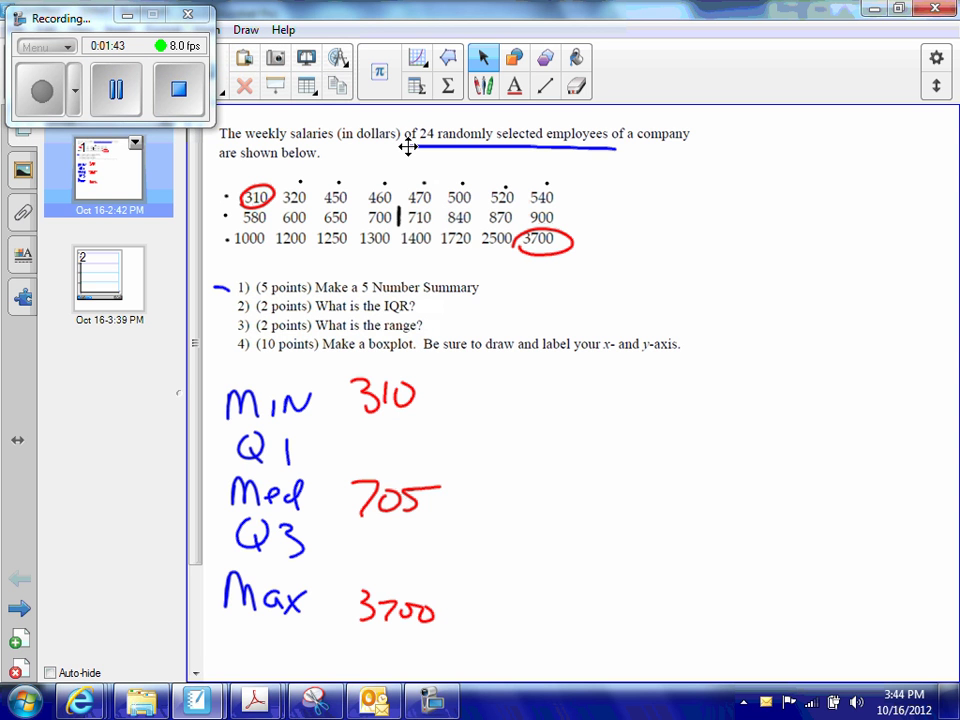
# Bracket the lower half of the data in black, split it in red between 500 and 520, and write 510 beside Q1.
pyautogui.press('p')
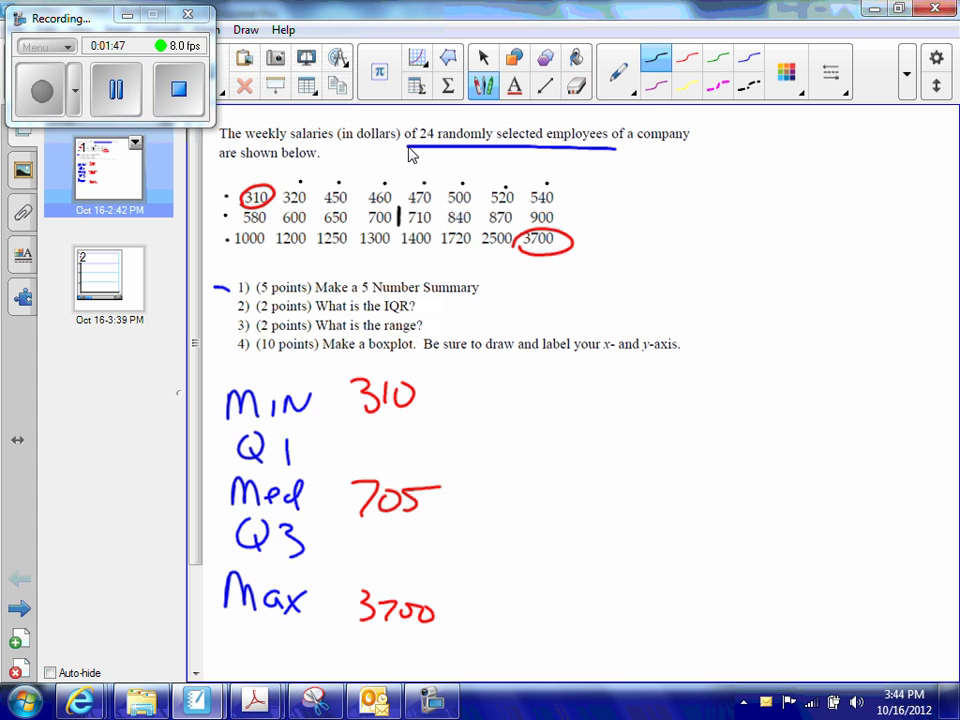
pyautogui.moveTo(229, 187); pyautogui.dragTo(229, 204)
pyautogui.moveTo(401, 214); pyautogui.dragTo(402, 199)
pyautogui.press('Escape')
pyautogui.press('p')
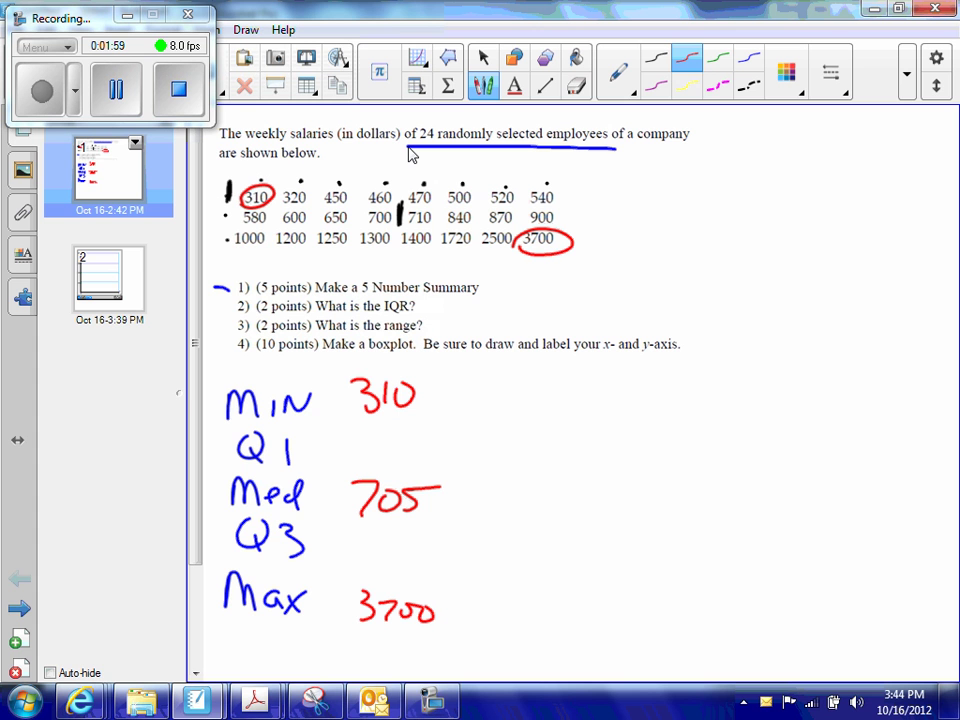
pyautogui.moveTo(483, 170); pyautogui.dragTo(481, 210)
pyautogui.moveTo(350, 434)
pyautogui.mouseDown()
pyautogui.moveTo(349, 458)
pyautogui.moveTo(378, 458)
pyautogui.moveTo(392, 436)
pyautogui.mouseUp()
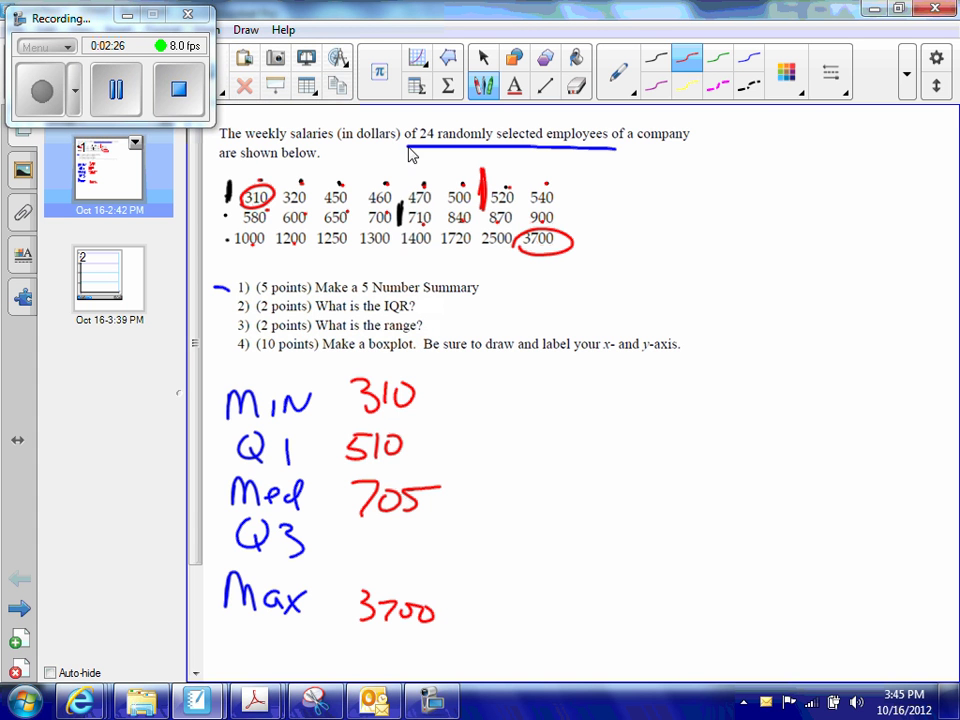
# Draw a red line between 1200 and 1250, write 1225 beside Q3, and check off question 1.
pyautogui.moveTo(311, 228); pyautogui.dragTo(311, 261)
pyautogui.moveTo(346, 537)
pyautogui.mouseDown()
pyautogui.moveTo(346, 565)
pyautogui.moveTo(406, 566)
pyautogui.moveTo(430, 544)
pyautogui.mouseUp()
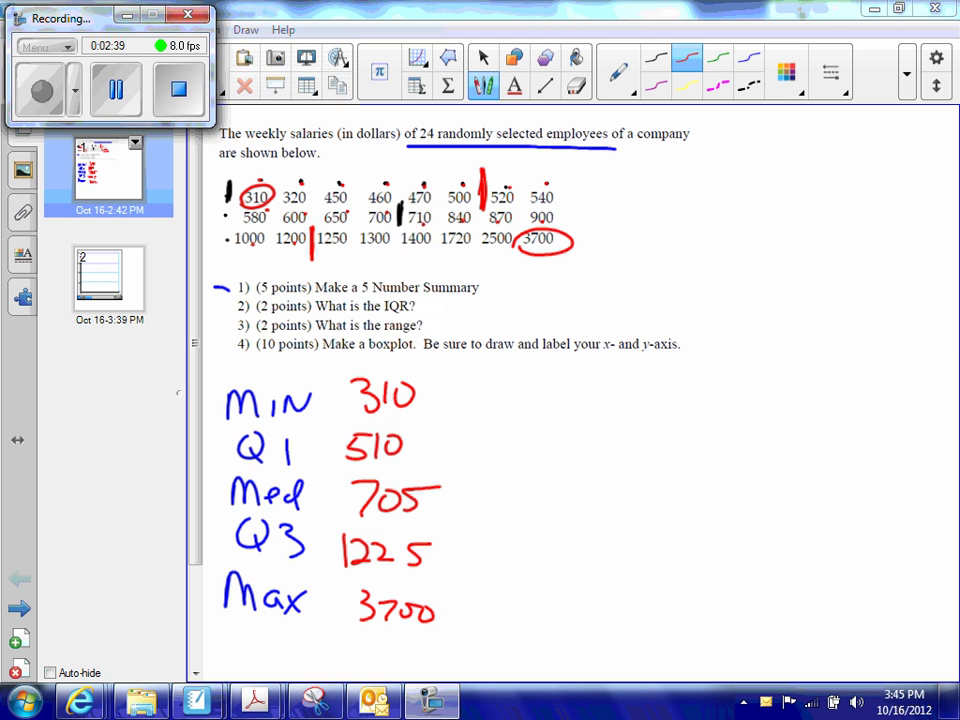
pyautogui.moveTo(217, 284); pyautogui.dragTo(242, 271)
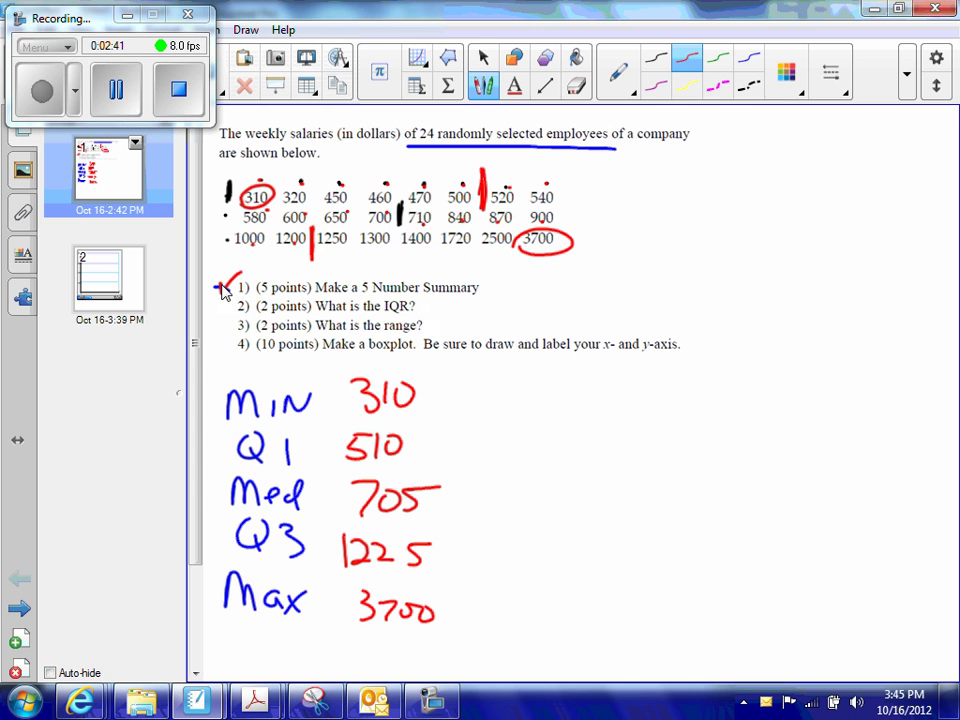
# Mark the Q1 and Q3 labels with green dashes and write out the subtraction 1225 − 510 = 715 in green.
pyautogui.press('Escape')
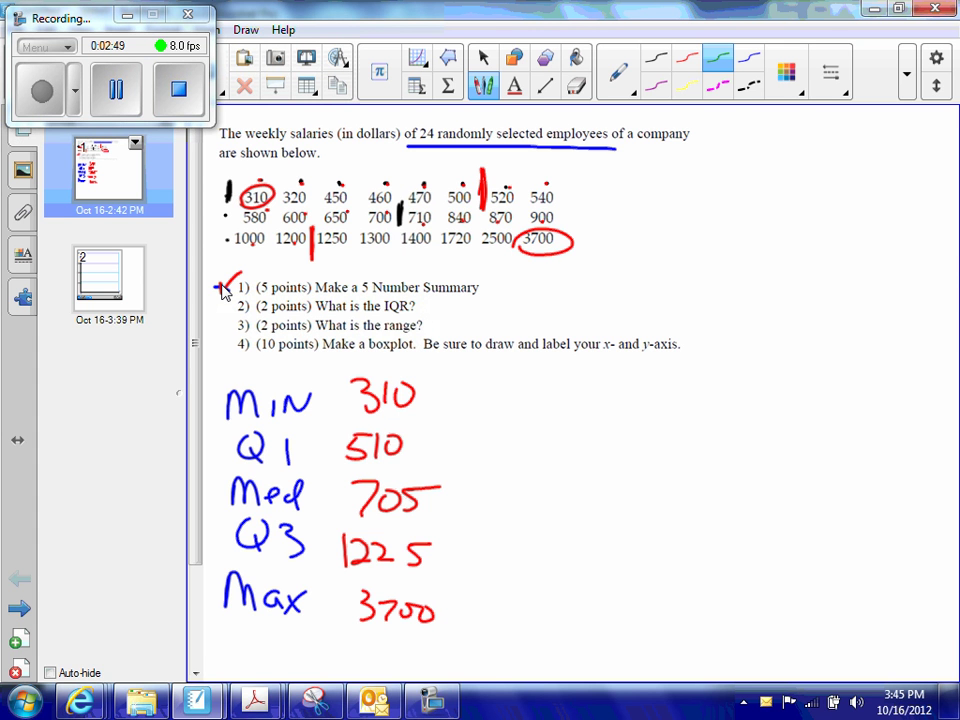
pyautogui.moveTo(209, 438); pyautogui.dragTo(228, 438)
pyautogui.moveTo(209, 530); pyautogui.dragTo(230, 530)
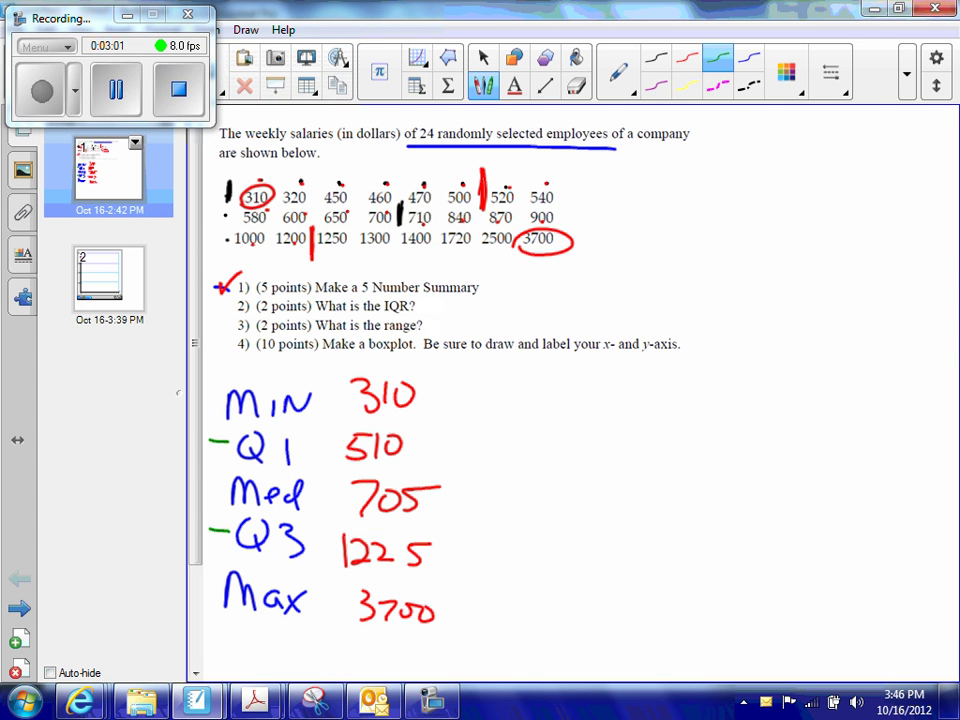
pyautogui.moveTo(497, 383)
pyautogui.mouseDown()
pyautogui.moveTo(497, 411)
pyautogui.moveTo(574, 416)
pyautogui.moveTo(591, 389)
pyautogui.mouseUp()
pyautogui.moveTo(453, 452)
pyautogui.mouseDown()
pyautogui.moveTo(519, 470)
pyautogui.moveTo(545, 442)
pyautogui.moveTo(565, 465)
pyautogui.mouseUp()
pyautogui.moveTo(592, 443)
pyautogui.mouseDown()
pyautogui.moveTo(580, 460)
pyautogui.moveTo(592, 444)
pyautogui.mouseUp()
pyautogui.moveTo(468, 486); pyautogui.dragTo(598, 484)
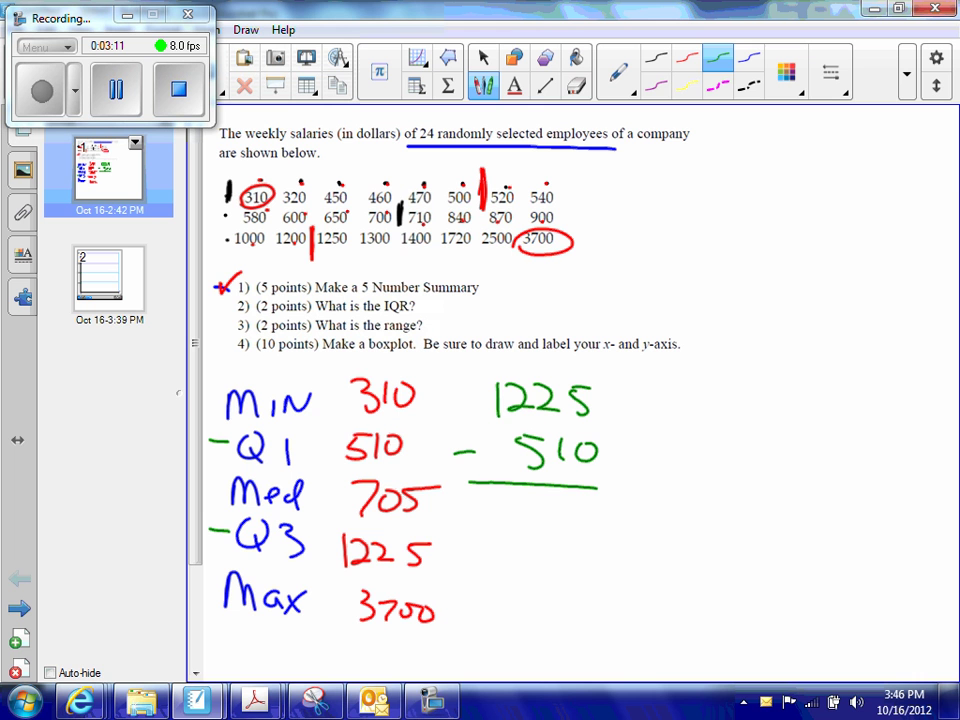
pyautogui.moveTo(515, 498)
pyautogui.mouseDown()
pyautogui.moveTo(527, 526)
pyautogui.moveTo(560, 527)
pyautogui.moveTo(582, 497)
pyautogui.mouseUp()
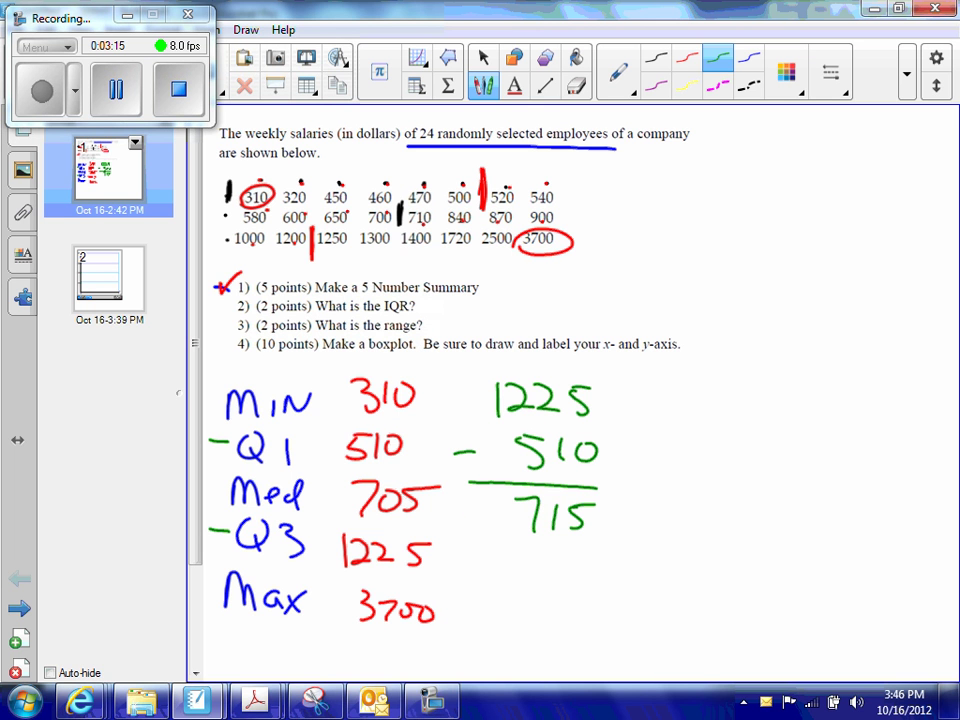
# Label the green 715 result as "IQR:".
pyautogui.moveTo(457, 506)
pyautogui.mouseDown()
pyautogui.moveTo(457, 530)
pyautogui.moveTo(466, 505)
pyautogui.mouseUp()
pyautogui.moveTo(448, 530)
pyautogui.mouseDown()
pyautogui.moveTo(467, 529)
pyautogui.moveTo(482, 507)
pyautogui.mouseUp()
pyautogui.moveTo(484, 518)
pyautogui.mouseDown()
pyautogui.moveTo(495, 530)
pyautogui.moveTo(491, 503)
pyautogui.mouseUp()
pyautogui.moveTo(491, 503); pyautogui.dragTo(508, 529)
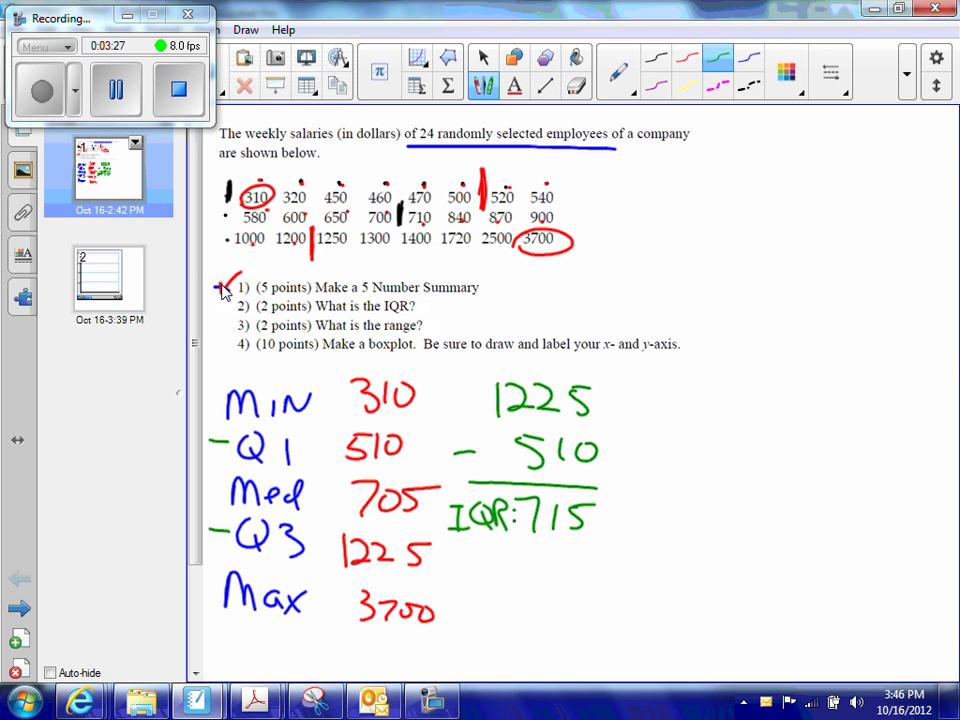
# Underline the circled 3700 and 310 in the data table in black.
pyautogui.click(116, 90)
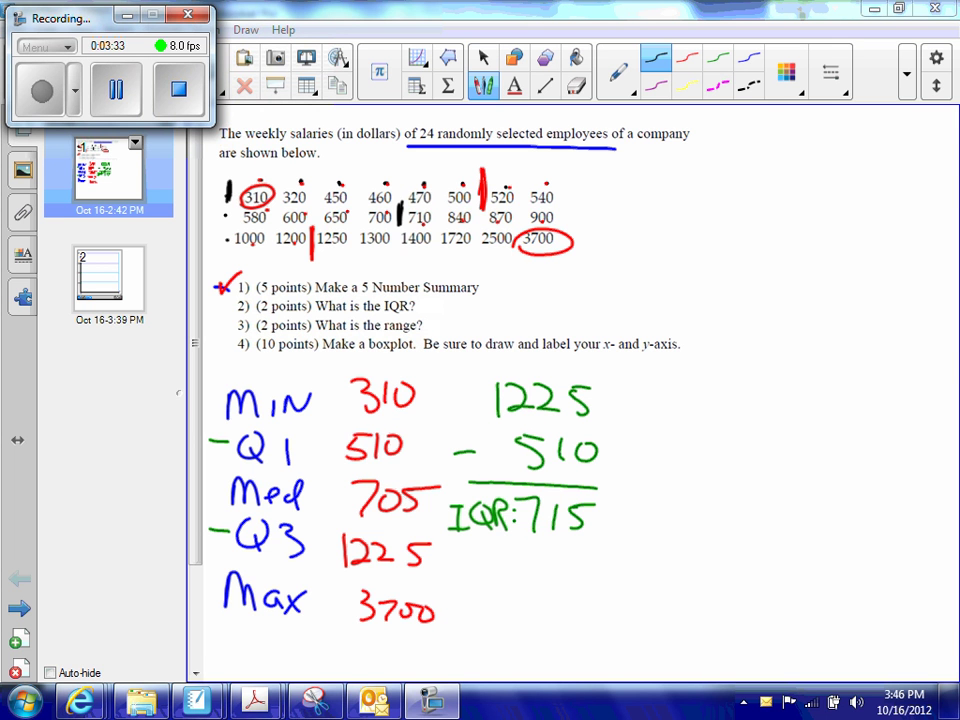
pyautogui.moveTo(516, 254); pyautogui.dragTo(567, 255)
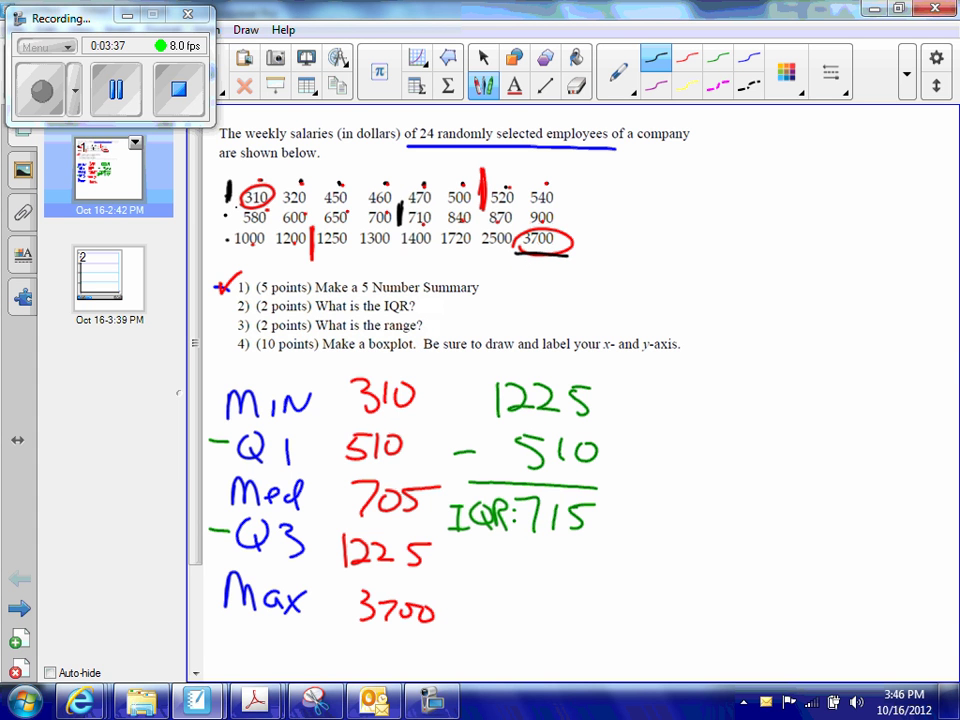
pyautogui.moveTo(272, 207); pyautogui.dragTo(236, 211)
# Write out the subtraction 3700 − 310 = 3,390 in black and check off questions 2 and 3 in red.
pyautogui.moveTo(683, 392)
pyautogui.mouseDown()
pyautogui.moveTo(699, 405)
pyautogui.moveTo(684, 424)
pyautogui.mouseUp()
pyautogui.moveTo(708, 398)
pyautogui.mouseDown()
pyautogui.moveTo(731, 396)
pyautogui.moveTo(715, 425)
pyautogui.mouseUp()
pyautogui.moveTo(758, 403)
pyautogui.mouseDown()
pyautogui.moveTo(752, 414)
pyautogui.moveTo(762, 398)
pyautogui.mouseUp()
pyautogui.moveTo(783, 390); pyautogui.dragTo(781, 392)
pyautogui.moveTo(678, 462)
pyautogui.mouseDown()
pyautogui.moveTo(712, 460)
pyautogui.moveTo(700, 478)
pyautogui.mouseUp()
pyautogui.moveTo(741, 447); pyautogui.dragTo(741, 478)
pyautogui.moveTo(772, 446); pyautogui.dragTo(772, 447)
pyautogui.moveTo(651, 494); pyautogui.dragTo(790, 500)
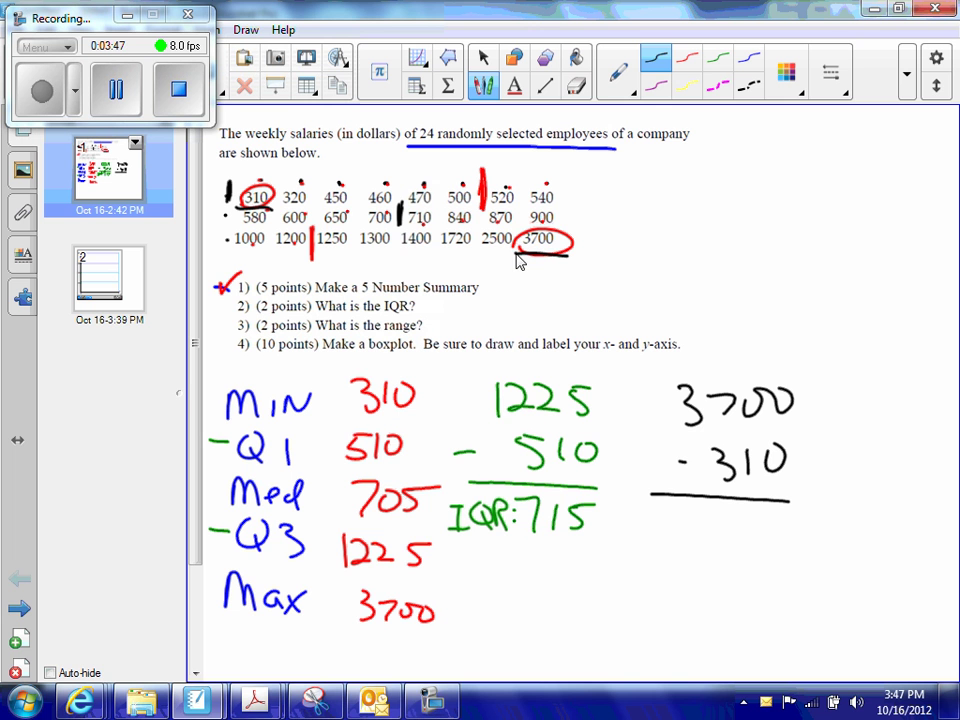
pyautogui.moveTo(679, 518)
pyautogui.mouseDown()
pyautogui.moveTo(690, 527)
pyautogui.moveTo(681, 539)
pyautogui.moveTo(697, 546)
pyautogui.moveTo(742, 528)
pyautogui.moveTo(752, 542)
pyautogui.moveTo(777, 523)
pyautogui.mouseUp()
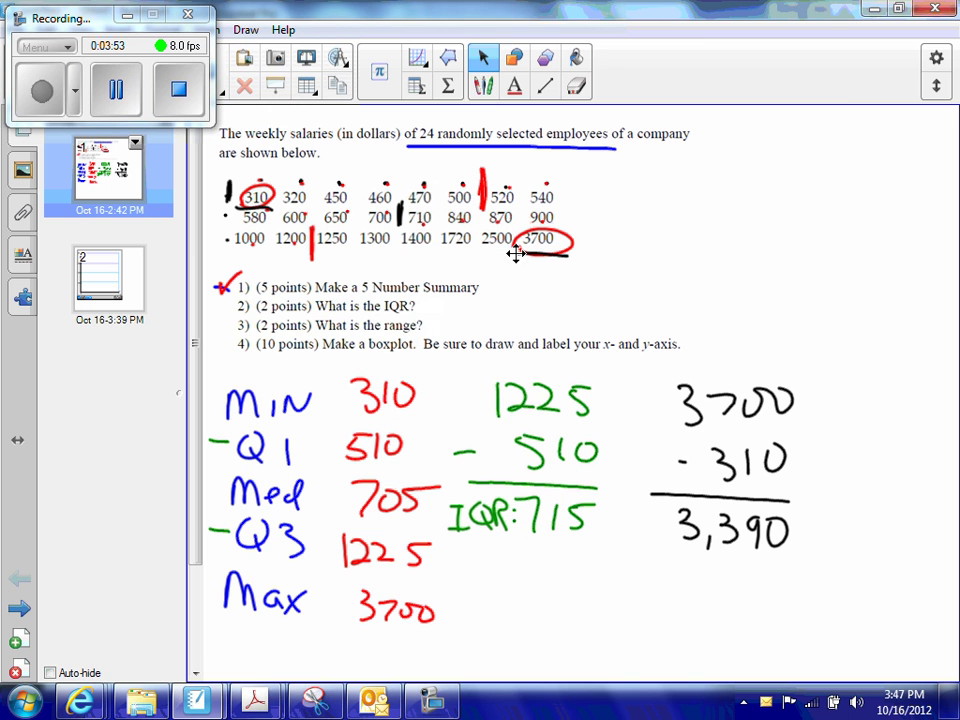
pyautogui.moveTo(225, 298)
pyautogui.mouseDown()
pyautogui.moveTo(240, 292)
pyautogui.moveTo(236, 315)
pyautogui.mouseUp()
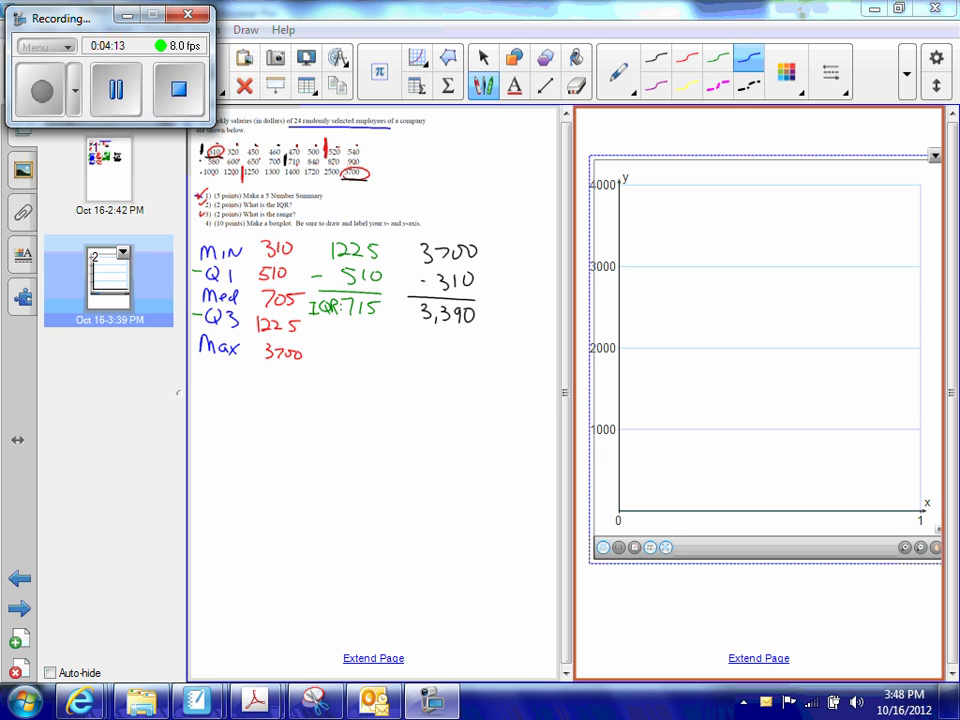
# Underline the minimum 310 and the maximum 3700 in blue in the five-number summary.
pyautogui.moveTo(263, 263); pyautogui.dragTo(291, 261)
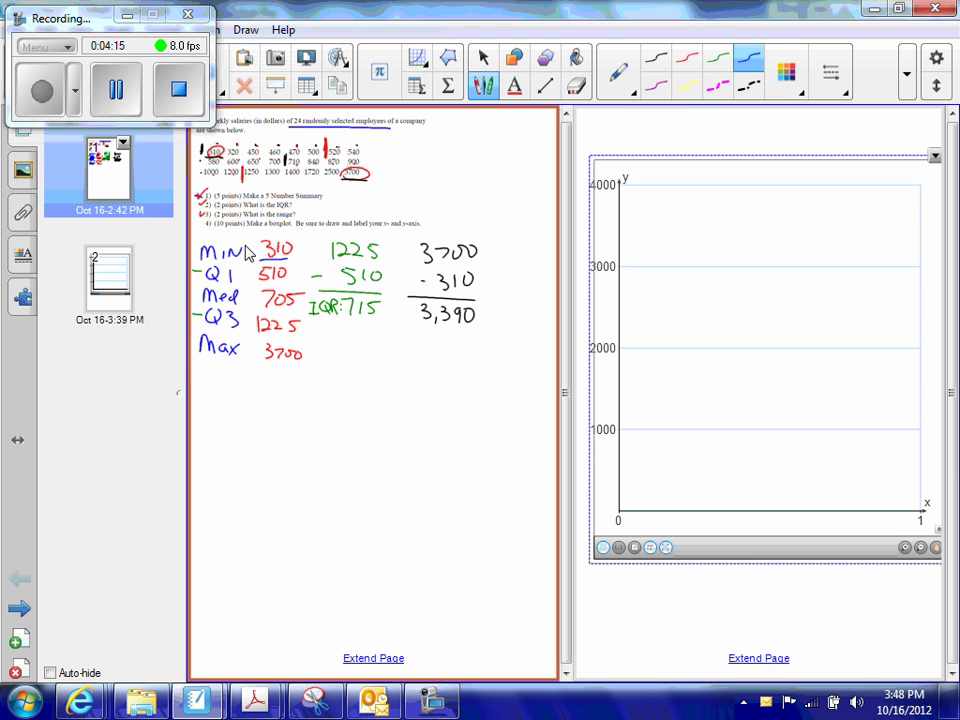
pyautogui.moveTo(260, 362); pyautogui.dragTo(306, 361)
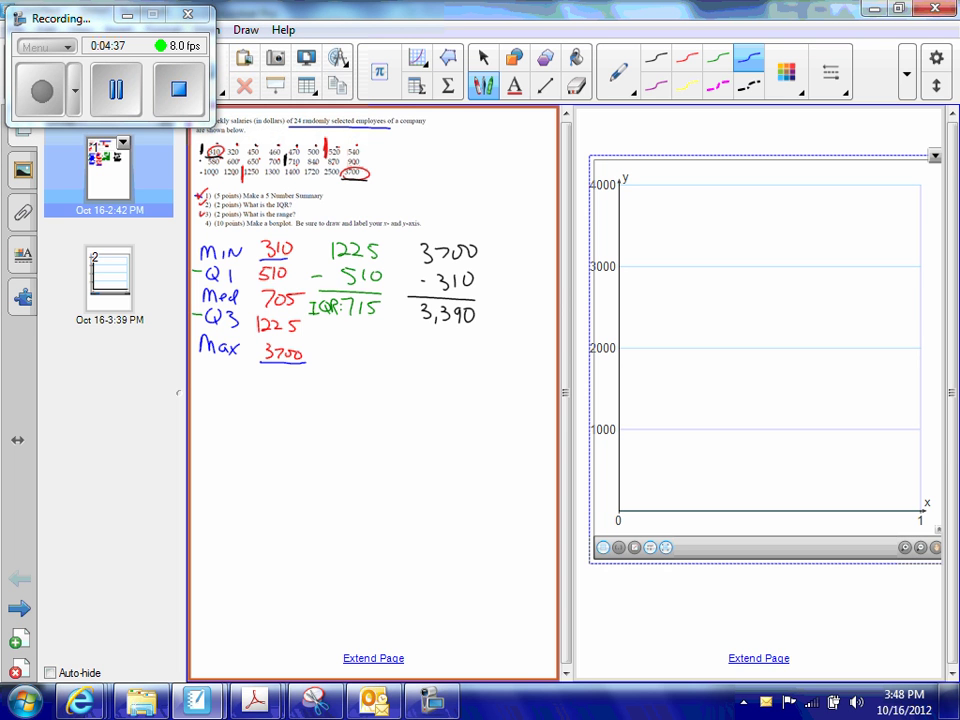
# Draw the blue box of the boxplot on the graph from Q1 to Q3, with a median line across it.
pyautogui.moveTo(668, 464); pyautogui.dragTo(720, 463)
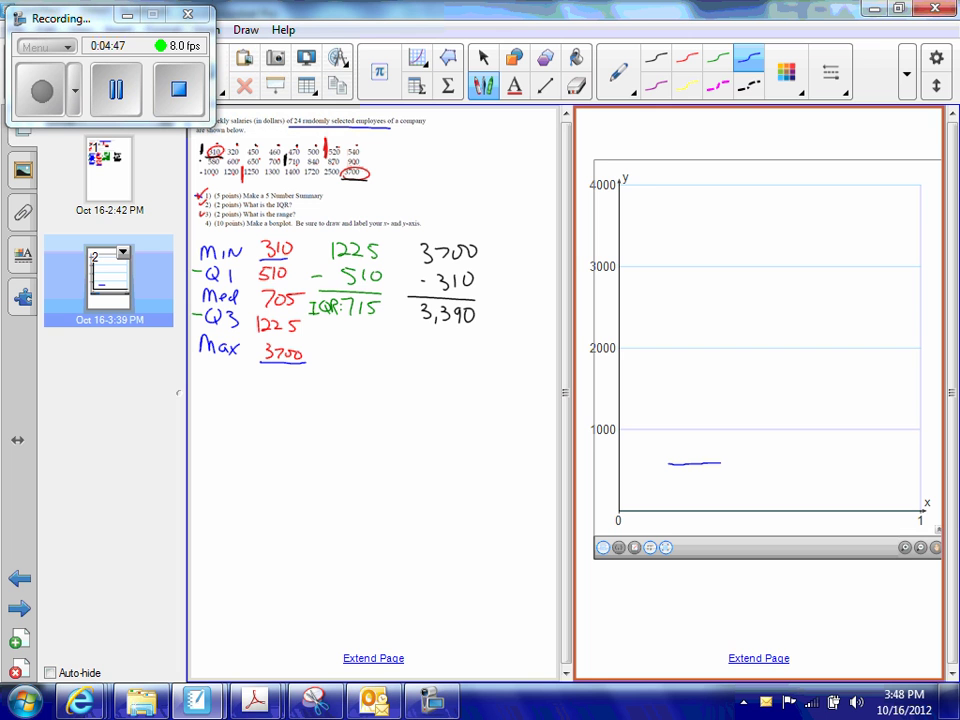
pyautogui.moveTo(666, 404); pyautogui.dragTo(717, 400)
pyautogui.moveTo(669, 401); pyautogui.dragTo(669, 463)
pyautogui.moveTo(715, 400); pyautogui.dragTo(715, 462)
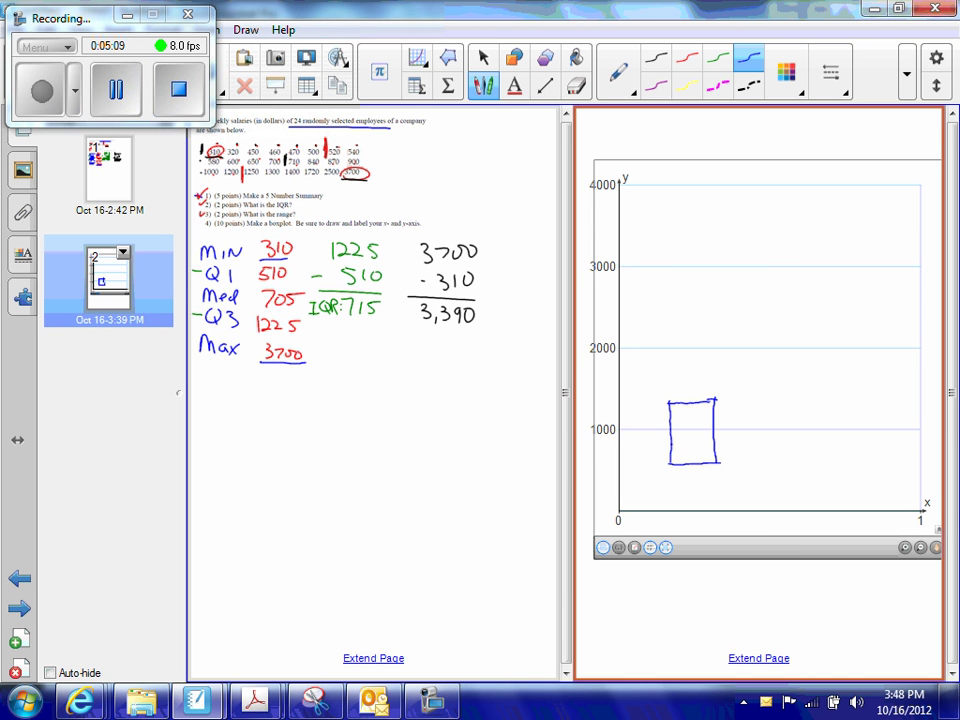
pyautogui.moveTo(671, 451); pyautogui.dragTo(705, 451)
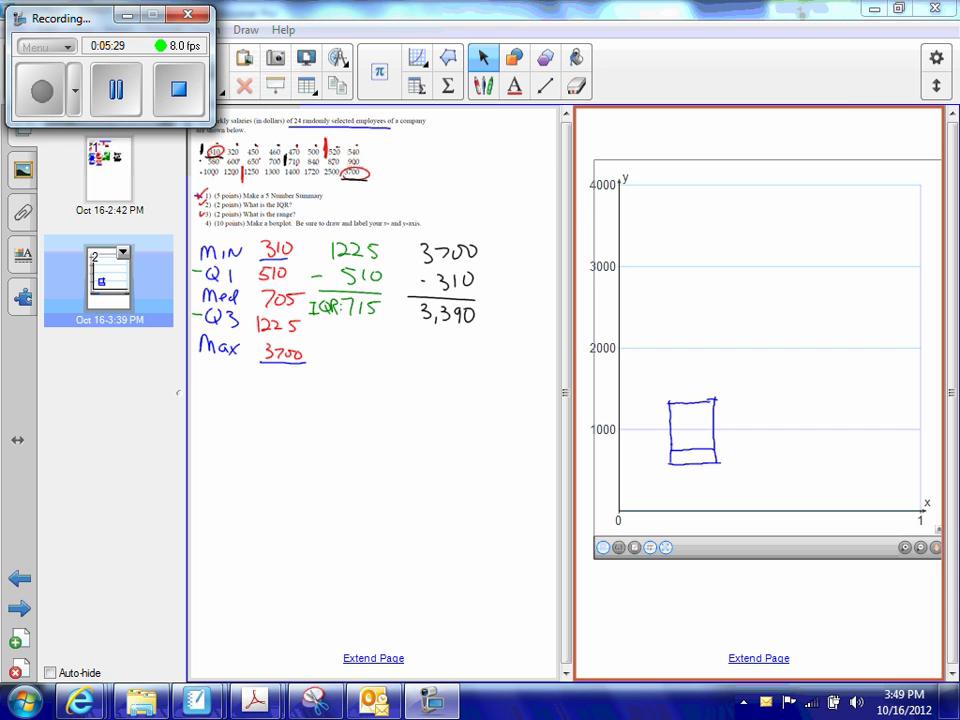
# Write the multiplication 715 × 1.5 in black below the five-number summary, with a line under it.
pyautogui.click(655, 58)
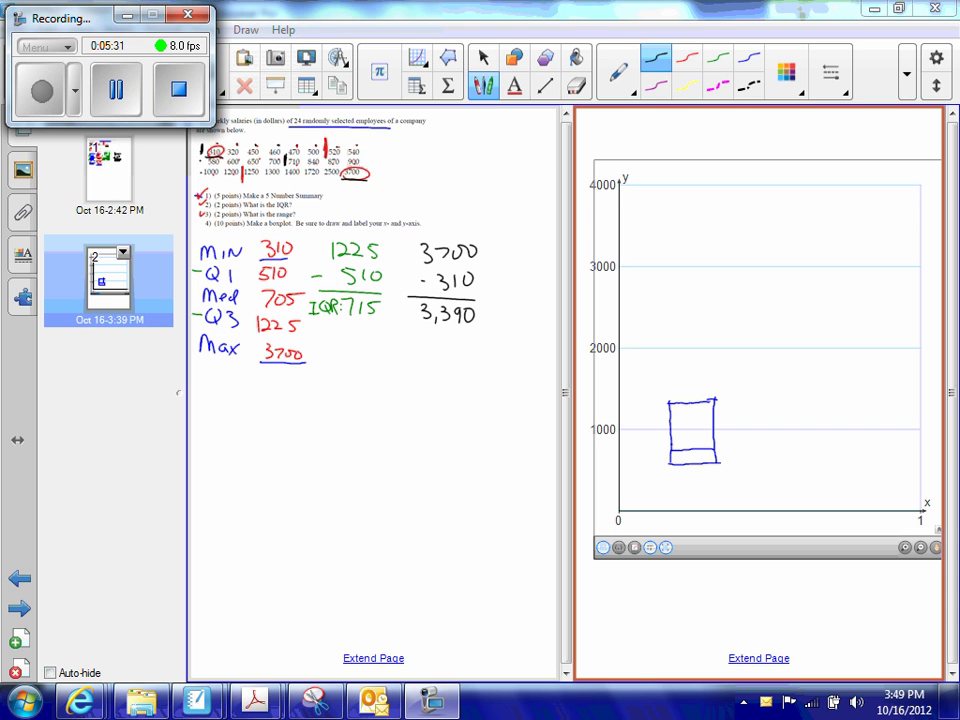
pyautogui.moveTo(255, 415)
pyautogui.mouseDown()
pyautogui.moveTo(266, 440)
pyautogui.moveTo(290, 440)
pyautogui.mouseUp()
pyautogui.moveTo(304, 415)
pyautogui.mouseDown()
pyautogui.moveTo(305, 438)
pyautogui.moveTo(326, 414)
pyautogui.mouseUp()
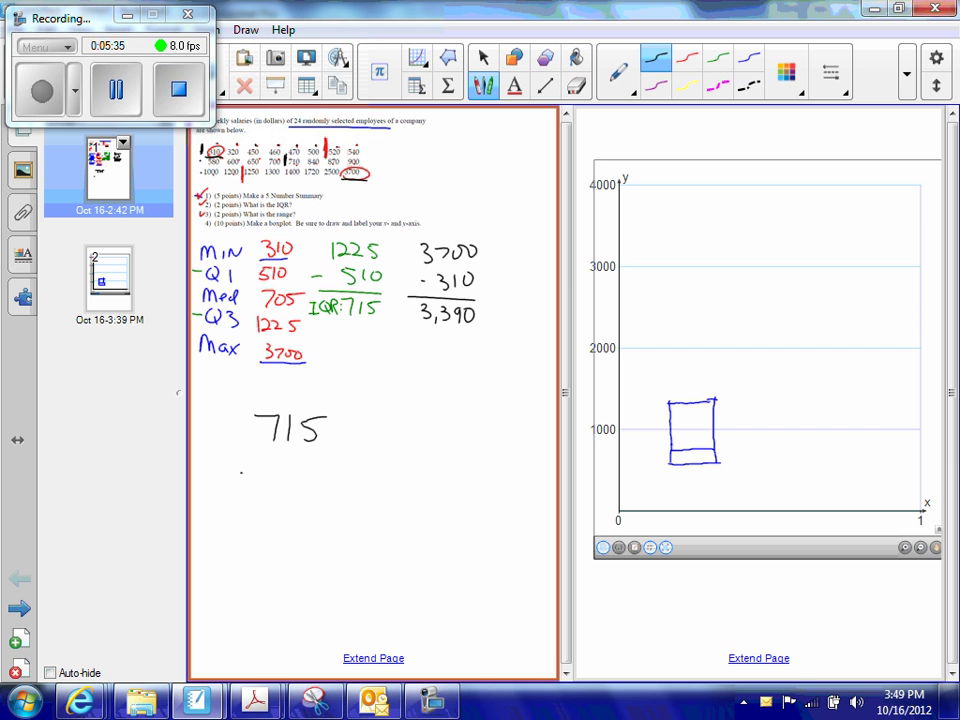
pyautogui.moveTo(242, 456)
pyautogui.mouseDown()
pyautogui.moveTo(251, 468)
pyautogui.moveTo(242, 469)
pyautogui.moveTo(311, 475)
pyautogui.moveTo(324, 455)
pyautogui.mouseUp()
pyautogui.click(301, 473)
pyautogui.moveTo(221, 486); pyautogui.dragTo(342, 489)
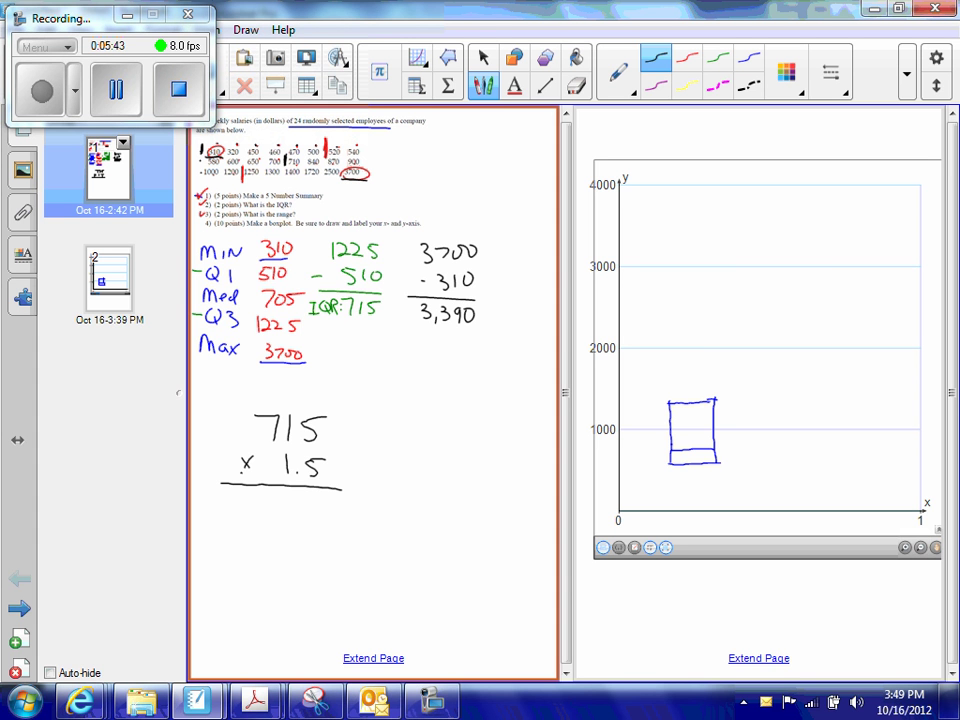
# Work out the multiplication in black with the carried 2, the partial products 3575 and 715, and the total 10625.
pyautogui.moveTo(314, 504); pyautogui.dragTo(313, 524)
pyautogui.moveTo(282, 396); pyautogui.dragTo(292, 400)
pyautogui.moveTo(283, 500)
pyautogui.mouseDown()
pyautogui.moveTo(297, 500)
pyautogui.moveTo(288, 523)
pyautogui.mouseUp()
pyautogui.moveTo(237, 496)
pyautogui.mouseDown()
pyautogui.moveTo(250, 501)
pyautogui.moveTo(238, 526)
pyautogui.moveTo(262, 525)
pyautogui.moveTo(281, 495)
pyautogui.mouseUp()
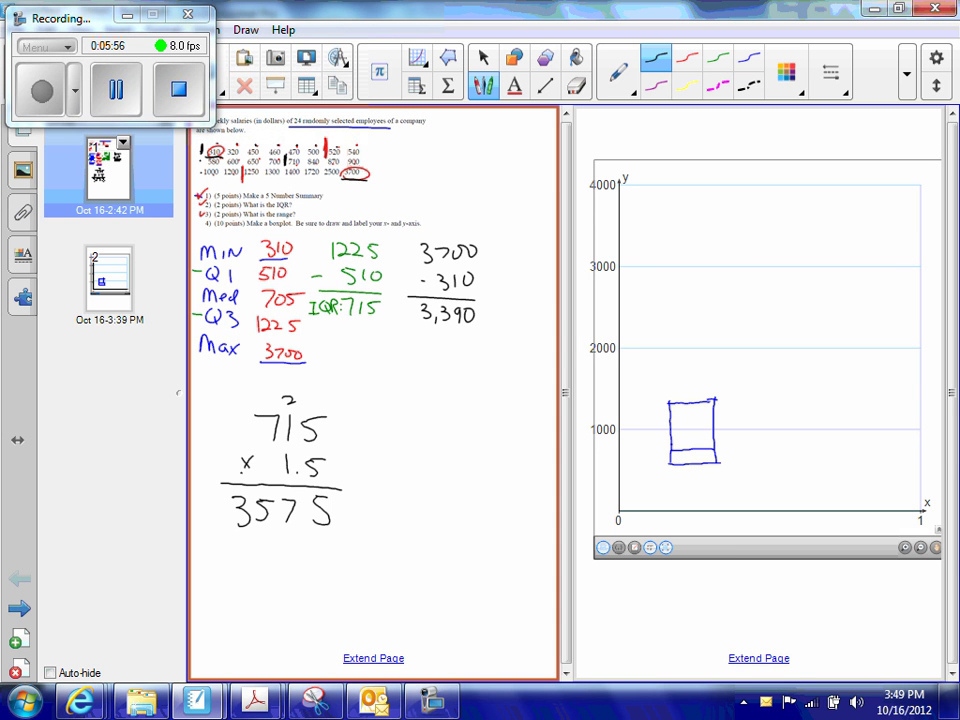
pyautogui.moveTo(237, 545)
pyautogui.mouseDown()
pyautogui.moveTo(247, 566)
pyautogui.moveTo(265, 565)
pyautogui.mouseUp()
pyautogui.moveTo(293, 545)
pyautogui.mouseDown()
pyautogui.moveTo(283, 563)
pyautogui.moveTo(297, 542)
pyautogui.mouseUp()
pyautogui.moveTo(224, 567)
pyautogui.mouseDown()
pyautogui.moveTo(354, 575)
pyautogui.moveTo(323, 605)
pyautogui.moveTo(341, 584)
pyautogui.moveTo(302, 586)
pyautogui.moveTo(306, 603)
pyautogui.moveTo(261, 590)
pyautogui.moveTo(270, 598)
pyautogui.moveTo(221, 603)
pyautogui.moveTo(236, 582)
pyautogui.mouseUp()
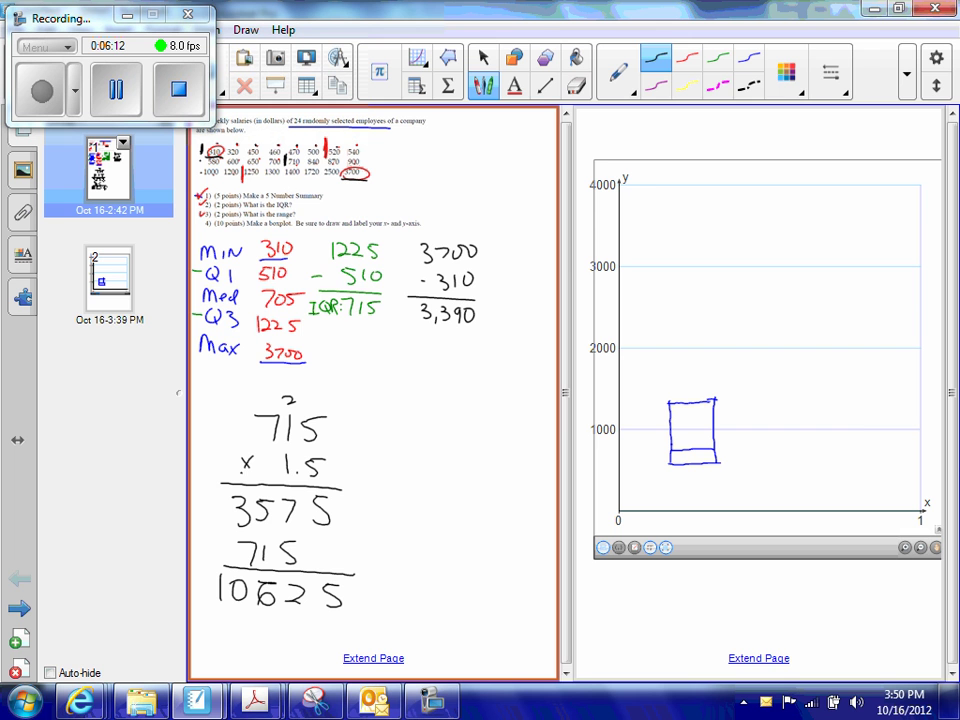
# Erase the 6 in the product and write a 7 in its place in black.
pyautogui.click(576, 85)
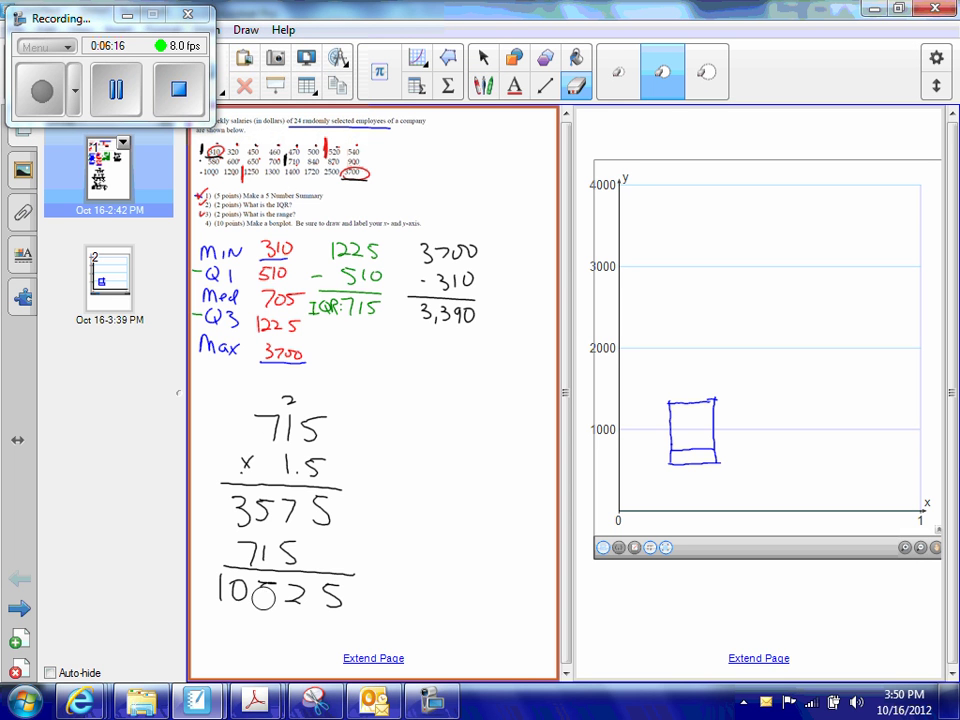
pyautogui.moveTo(266, 594); pyautogui.dragTo(263, 599)
pyautogui.click(483, 85)
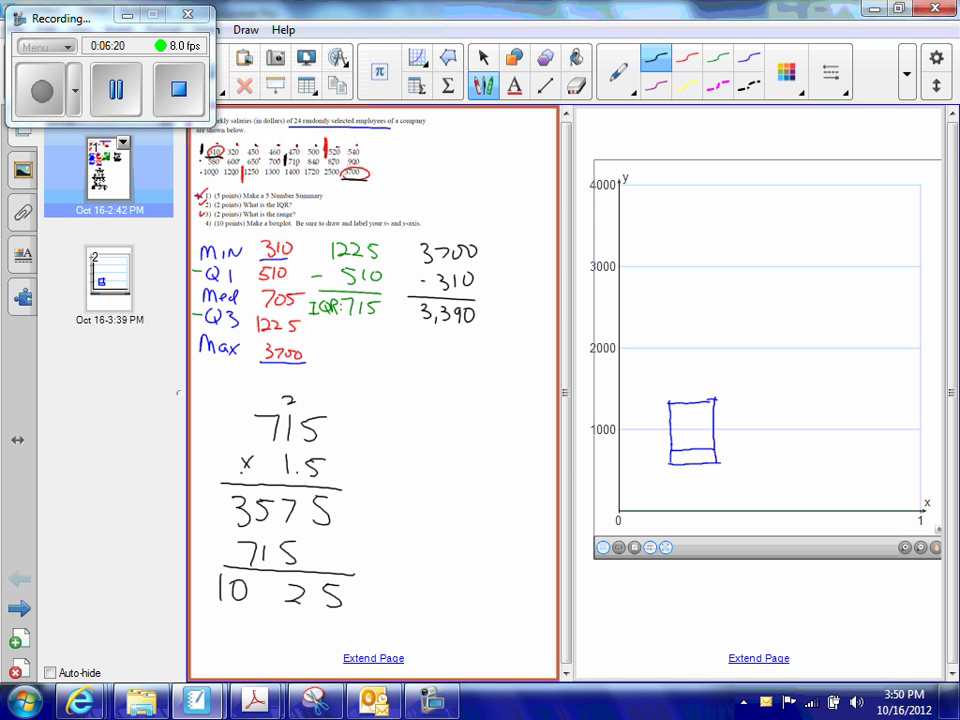
pyautogui.moveTo(248, 582); pyautogui.dragTo(253, 603)
# Mark the one-place decimal shift under 1.5 and the product, and box 1072 in black.
pyautogui.moveTo(299, 475); pyautogui.dragTo(325, 480)
pyautogui.moveTo(346, 605)
pyautogui.mouseDown()
pyautogui.moveTo(336, 618)
pyautogui.moveTo(312, 613)
pyautogui.mouseUp()
pyautogui.moveTo(238, 566)
pyautogui.mouseDown()
pyautogui.moveTo(207, 612)
pyautogui.moveTo(306, 620)
pyautogui.moveTo(311, 578)
pyautogui.mouseUp()
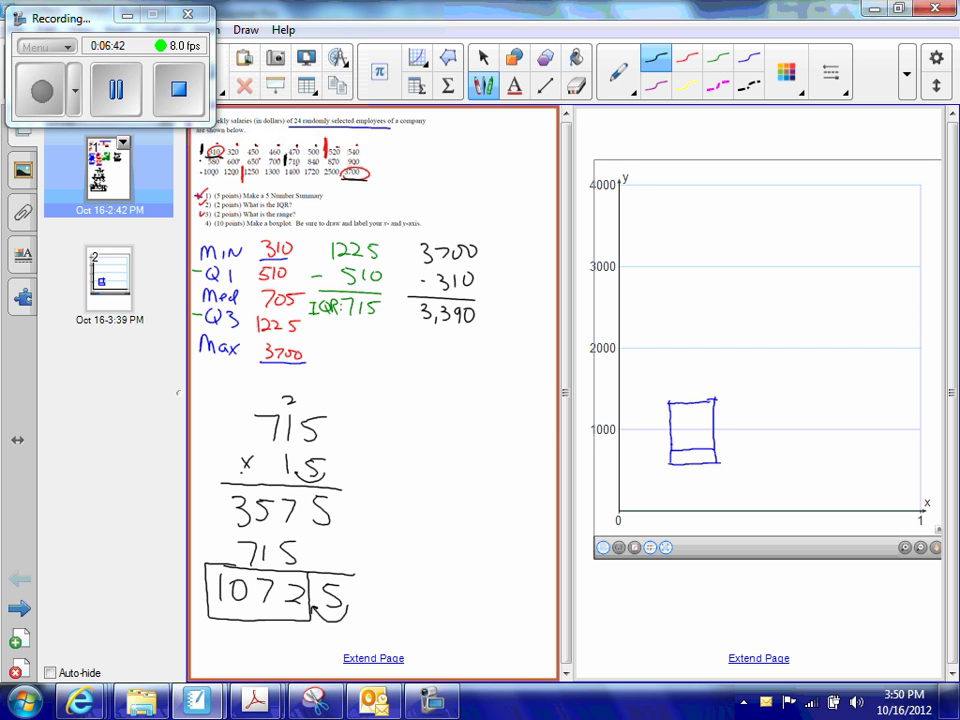
# Write out the upper fence calculation in black: Q3 1225 plus 1072, with the sum 2297.
pyautogui.moveTo(371, 377)
pyautogui.mouseDown()
pyautogui.moveTo(369, 404)
pyautogui.moveTo(369, 378)
pyautogui.moveTo(378, 401)
pyautogui.mouseUp()
pyautogui.moveTo(386, 382)
pyautogui.mouseDown()
pyautogui.moveTo(397, 384)
pyautogui.moveTo(388, 401)
pyautogui.moveTo(430, 400)
pyautogui.mouseUp()
pyautogui.moveTo(437, 384); pyautogui.dragTo(453, 398)
pyautogui.moveTo(456, 384)
pyautogui.mouseDown()
pyautogui.moveTo(484, 398)
pyautogui.moveTo(497, 376)
pyautogui.mouseUp()
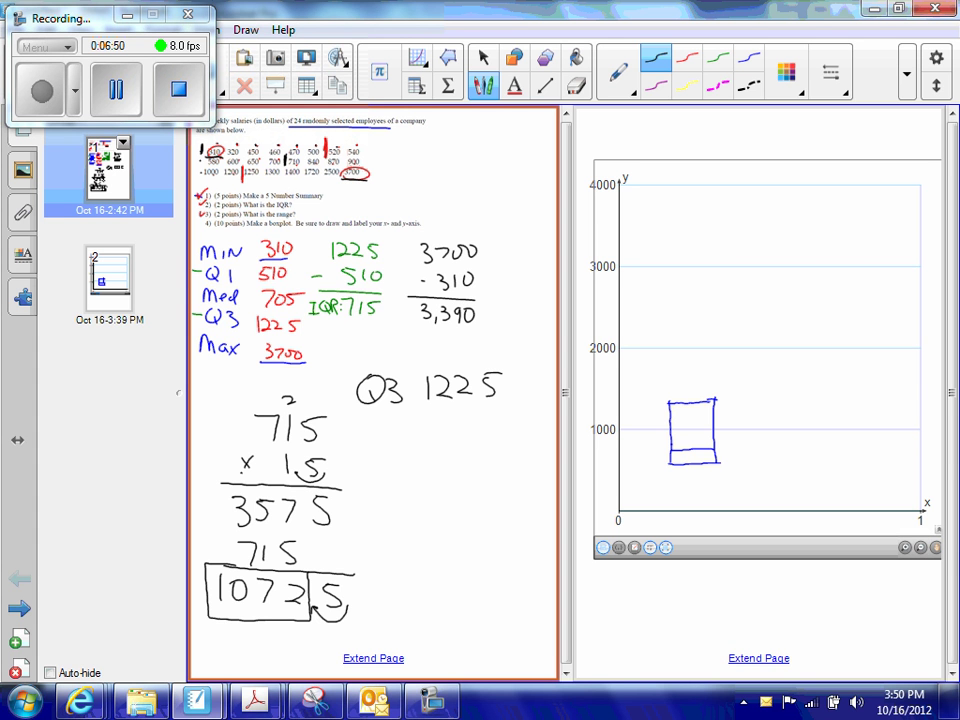
pyautogui.moveTo(430, 412)
pyautogui.mouseDown()
pyautogui.moveTo(430, 434)
pyautogui.moveTo(460, 426)
pyautogui.moveTo(453, 412)
pyautogui.moveTo(463, 432)
pyautogui.moveTo(501, 430)
pyautogui.mouseUp()
pyautogui.moveTo(415, 439); pyautogui.dragTo(503, 437)
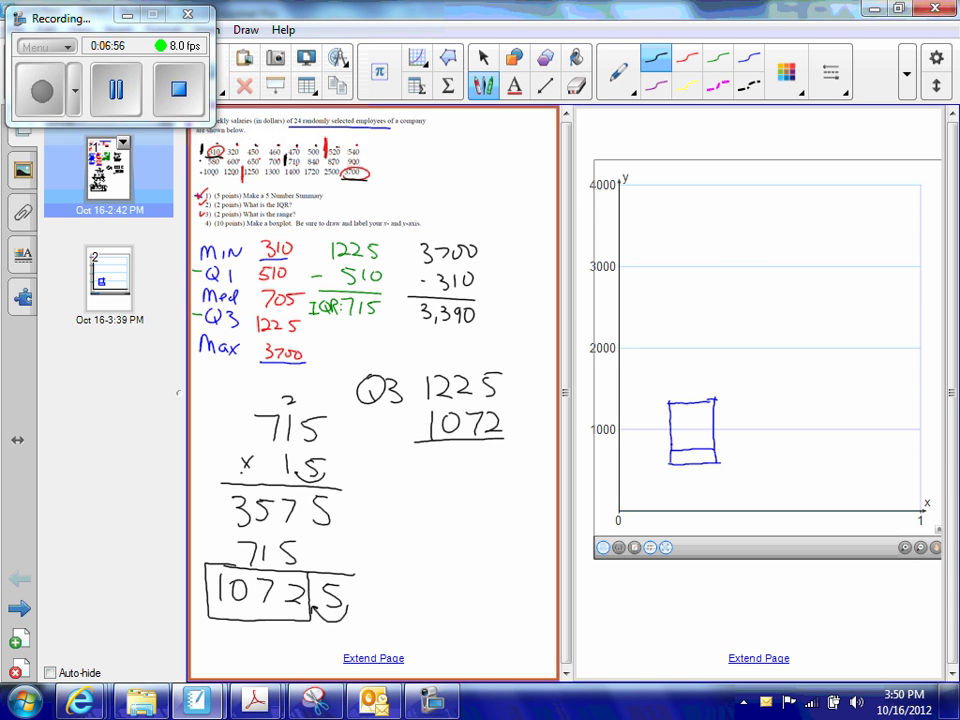
pyautogui.moveTo(490, 452)
pyautogui.mouseDown()
pyautogui.moveTo(497, 478)
pyautogui.moveTo(466, 457)
pyautogui.moveTo(470, 471)
pyautogui.moveTo(457, 474)
pyautogui.mouseUp()
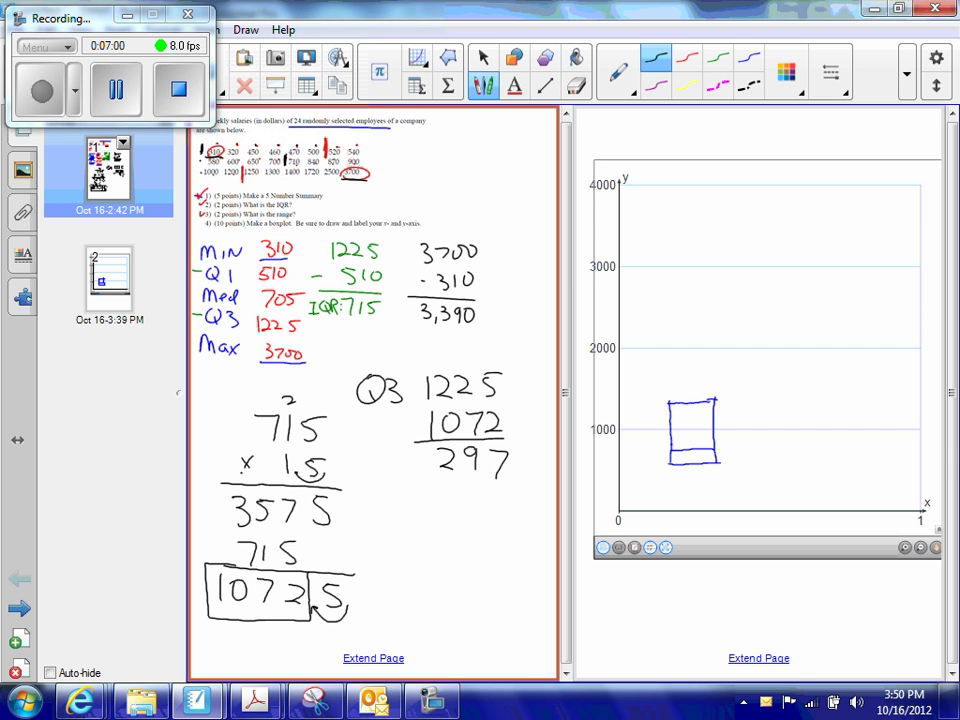
pyautogui.moveTo(407, 452); pyautogui.dragTo(428, 472)
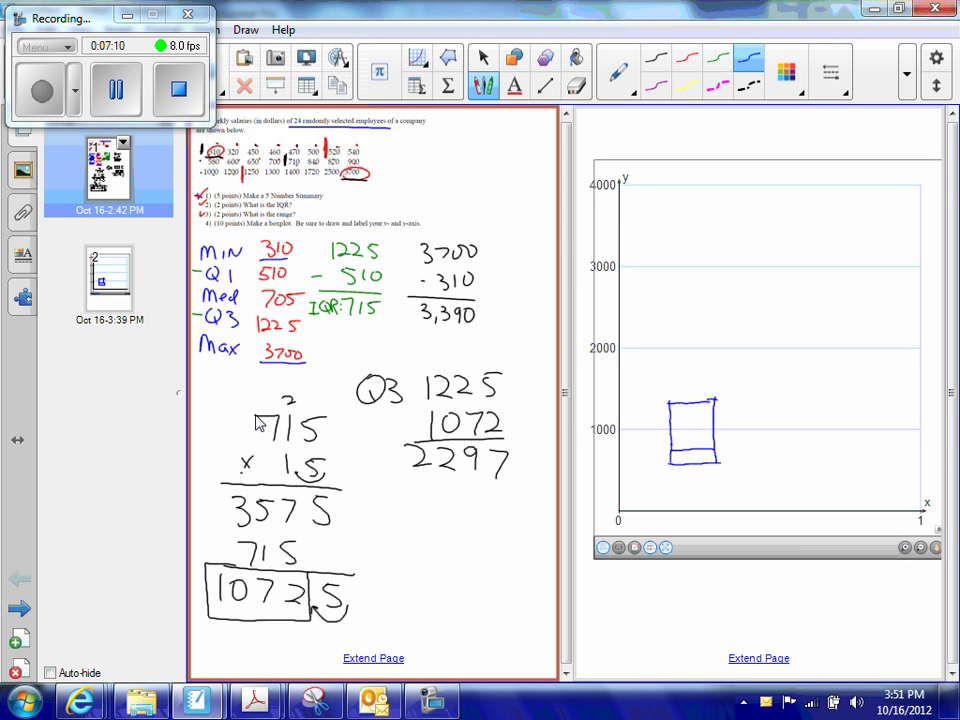
# Draw a blue dotted horizontal line across the graph for the upper fence at 2297.
pyautogui.click(627, 317)
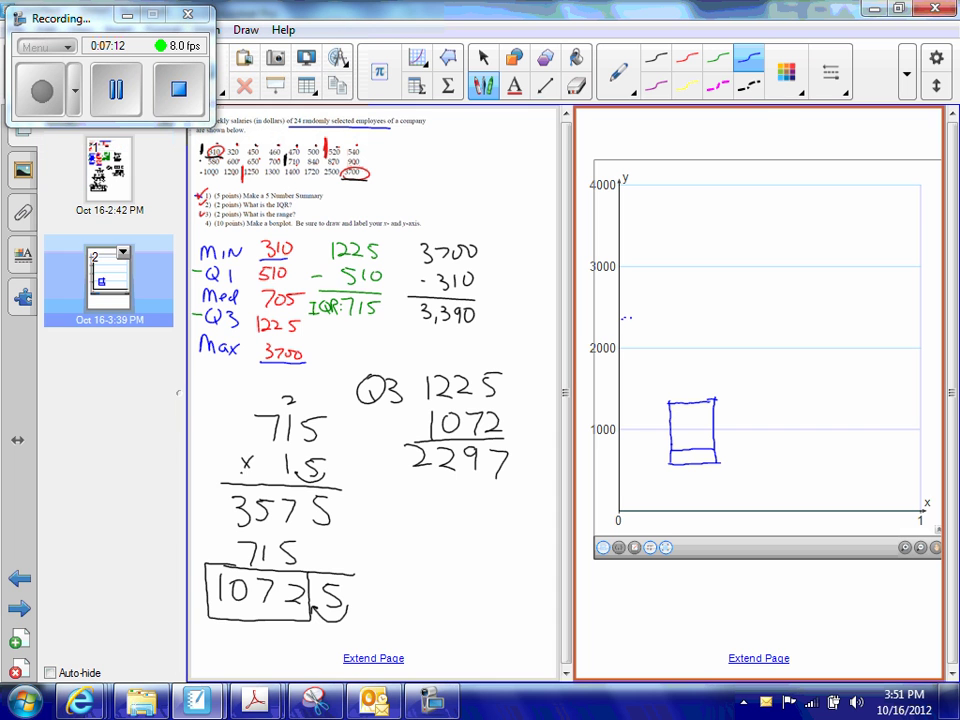
pyautogui.moveTo(648, 317); pyautogui.dragTo(748, 317)
pyautogui.click(797, 317)
pyautogui.press('Escape')
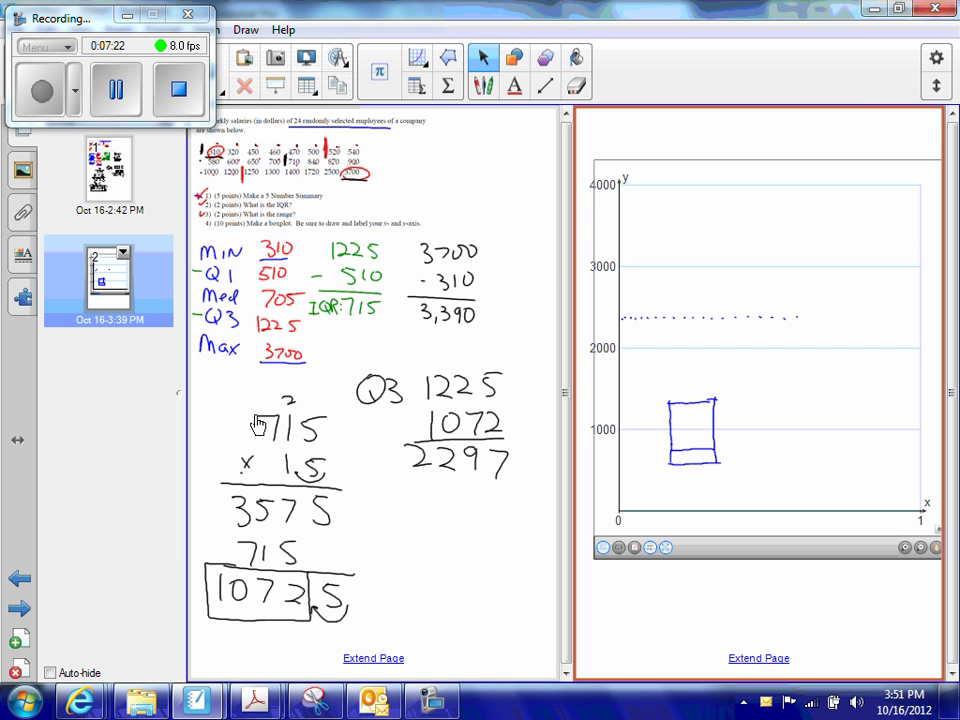
# Write the lower fence calculation Q1 510 − 1,072 in red with the result "Neg #", underlining the boxed 1072.
pyautogui.moveTo(384, 493)
pyautogui.mouseDown()
pyautogui.moveTo(393, 529)
pyautogui.moveTo(402, 527)
pyautogui.mouseUp()
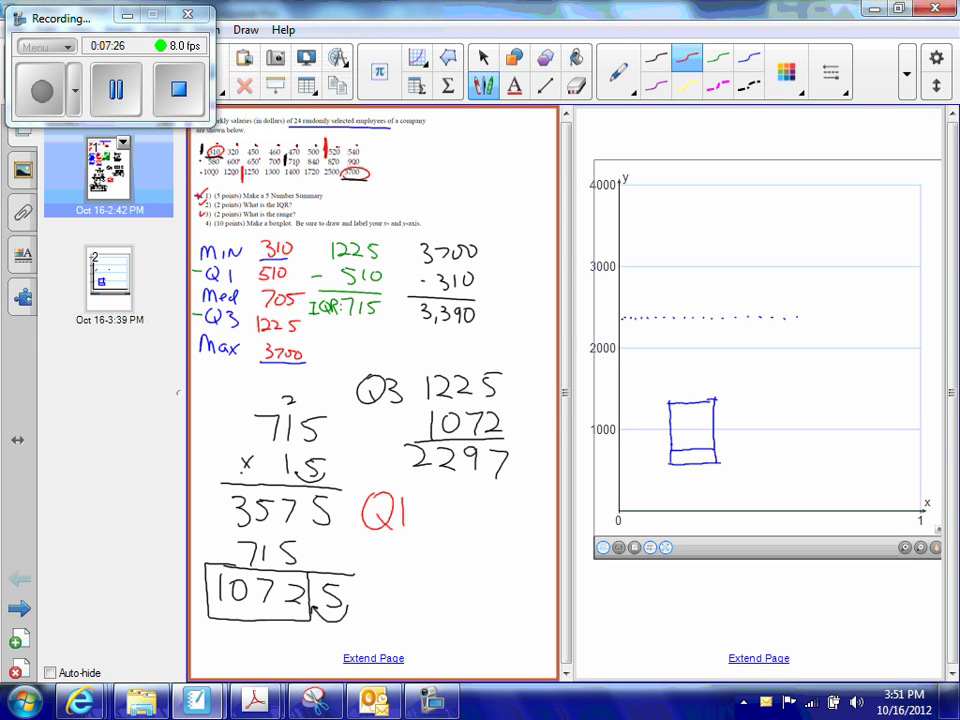
pyautogui.moveTo(447, 505)
pyautogui.mouseDown()
pyautogui.moveTo(446, 526)
pyautogui.moveTo(474, 527)
pyautogui.moveTo(489, 505)
pyautogui.mouseUp()
pyautogui.moveTo(383, 548); pyautogui.dragTo(405, 548)
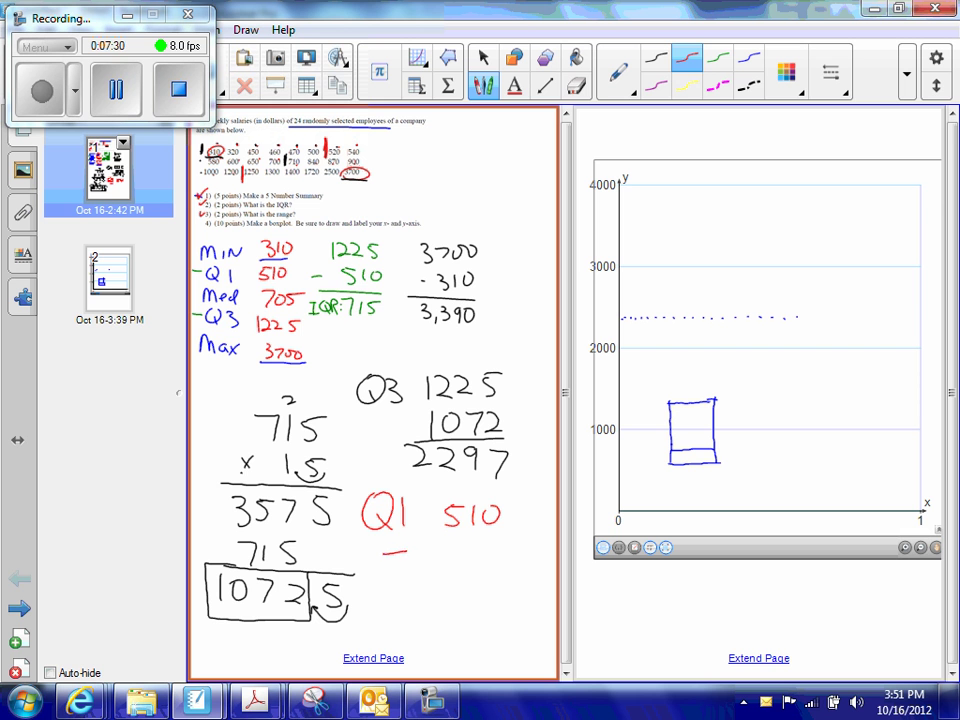
pyautogui.moveTo(218, 607)
pyautogui.mouseDown()
pyautogui.moveTo(279, 609)
pyautogui.moveTo(216, 611)
pyautogui.moveTo(262, 610)
pyautogui.mouseUp()
pyautogui.moveTo(433, 545)
pyautogui.mouseDown()
pyautogui.moveTo(439, 575)
pyautogui.moveTo(457, 551)
pyautogui.moveTo(474, 570)
pyautogui.moveTo(512, 571)
pyautogui.mouseUp()
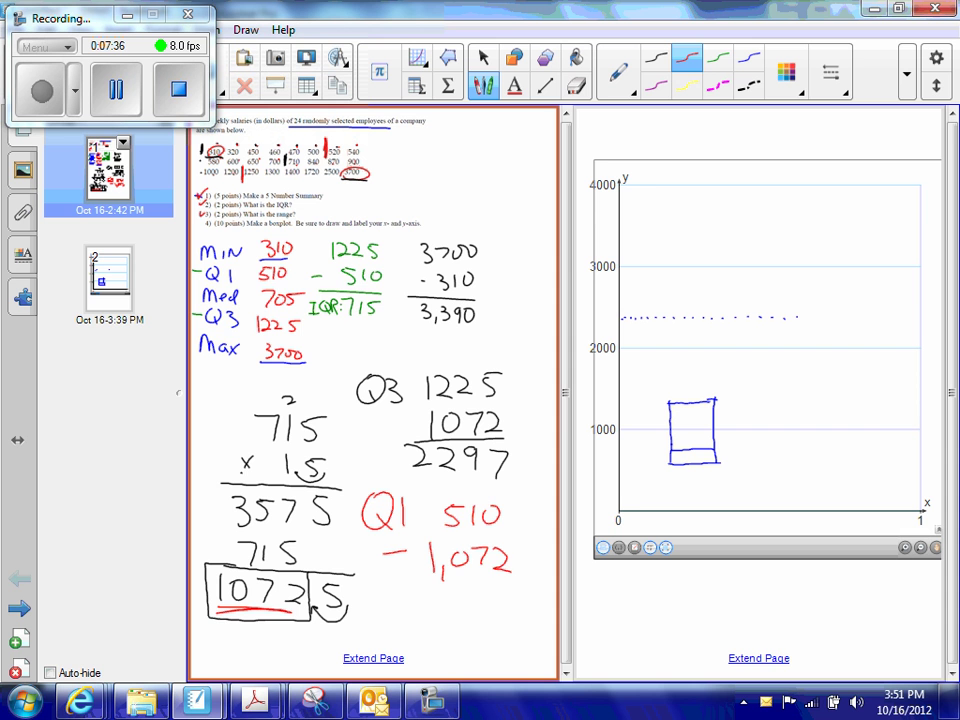
pyautogui.moveTo(406, 589)
pyautogui.mouseDown()
pyautogui.moveTo(511, 587)
pyautogui.moveTo(400, 620)
pyautogui.moveTo(416, 598)
pyautogui.moveTo(432, 630)
pyautogui.moveTo(471, 621)
pyautogui.mouseUp()
pyautogui.moveTo(452, 606)
pyautogui.mouseDown()
pyautogui.moveTo(485, 604)
pyautogui.moveTo(486, 613)
pyautogui.mouseUp()
pyautogui.press('Escape')
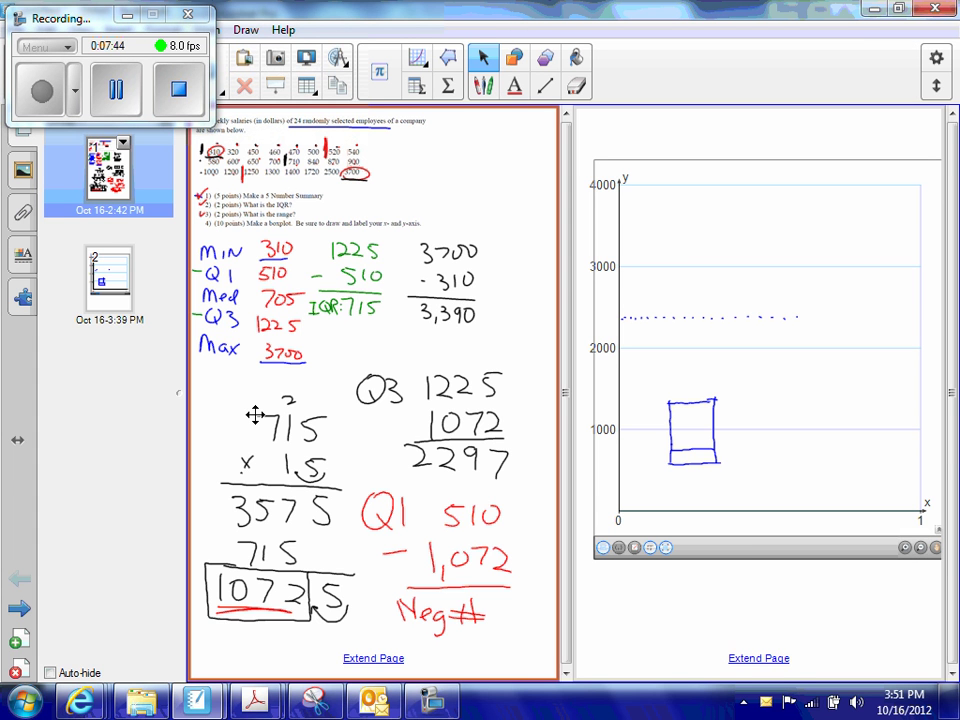
# Draw a blue dotted line below the graph for the lower fence and the boxplot's lower whisker down to 310.
pyautogui.press('p')
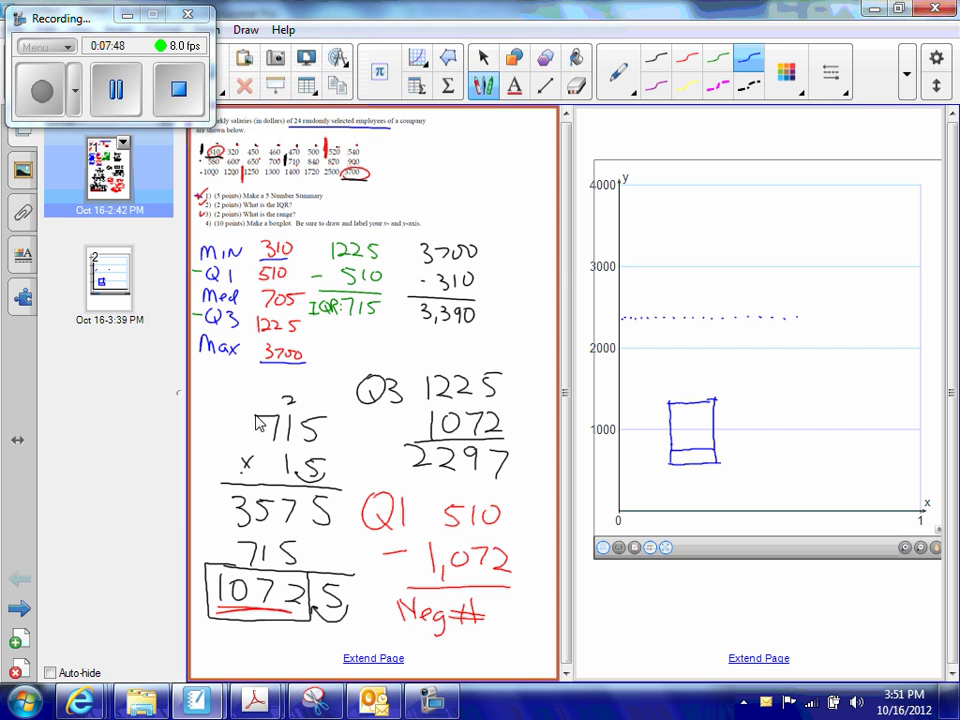
pyautogui.moveTo(634, 608); pyautogui.dragTo(775, 608)
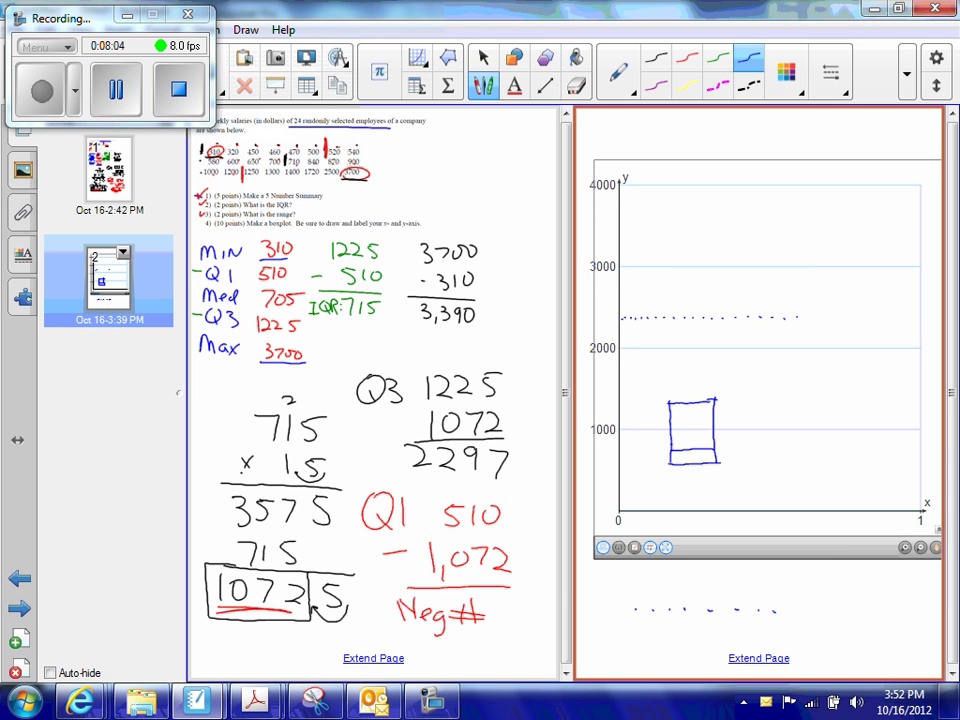
pyautogui.moveTo(671, 486); pyautogui.dragTo(719, 485)
pyautogui.moveTo(692, 465); pyautogui.dragTo(692, 477)
# Circle 2297 and the table value 1720 in blue, and draw the boxplot's upper whisker up to 1720.
pyautogui.moveTo(428, 438)
pyautogui.mouseDown()
pyautogui.moveTo(382, 456)
pyautogui.moveTo(513, 472)
pyautogui.moveTo(452, 436)
pyautogui.moveTo(410, 440)
pyautogui.mouseUp()
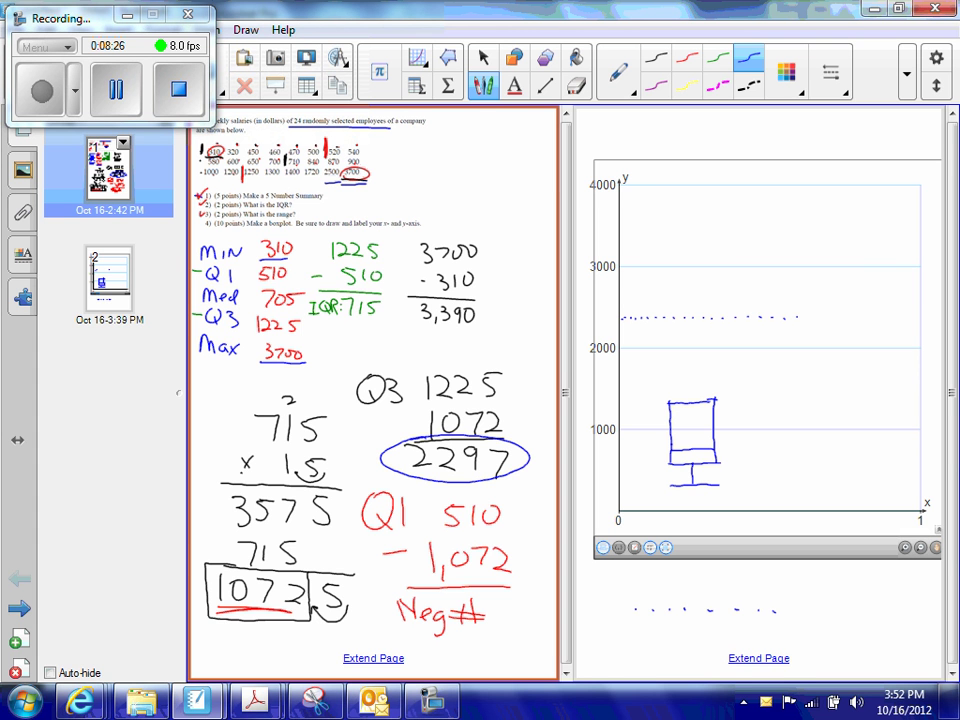
pyautogui.moveTo(306, 182)
pyautogui.mouseDown()
pyautogui.moveTo(318, 183)
pyautogui.moveTo(324, 166)
pyautogui.moveTo(303, 180)
pyautogui.mouseUp()
pyautogui.moveTo(671, 367); pyautogui.dragTo(716, 367)
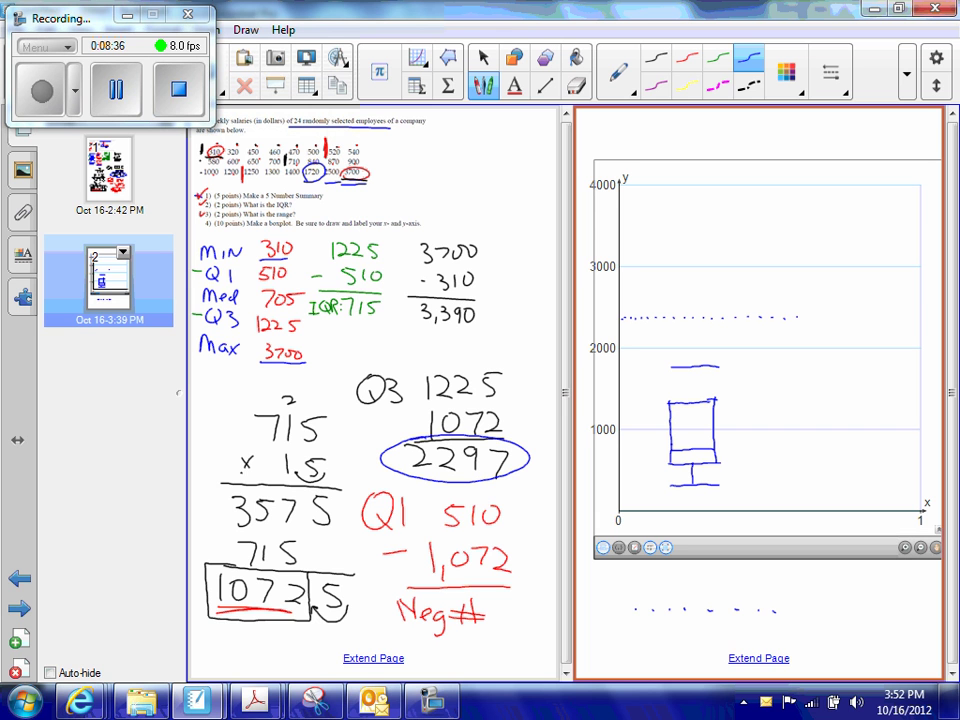
pyautogui.moveTo(691, 367); pyautogui.dragTo(691, 400)
# Plot the outliers 2500 and 3700 as blue dots above the boxplot.
pyautogui.click(687, 302)
pyautogui.click(682, 211)
pyautogui.press('Escape')
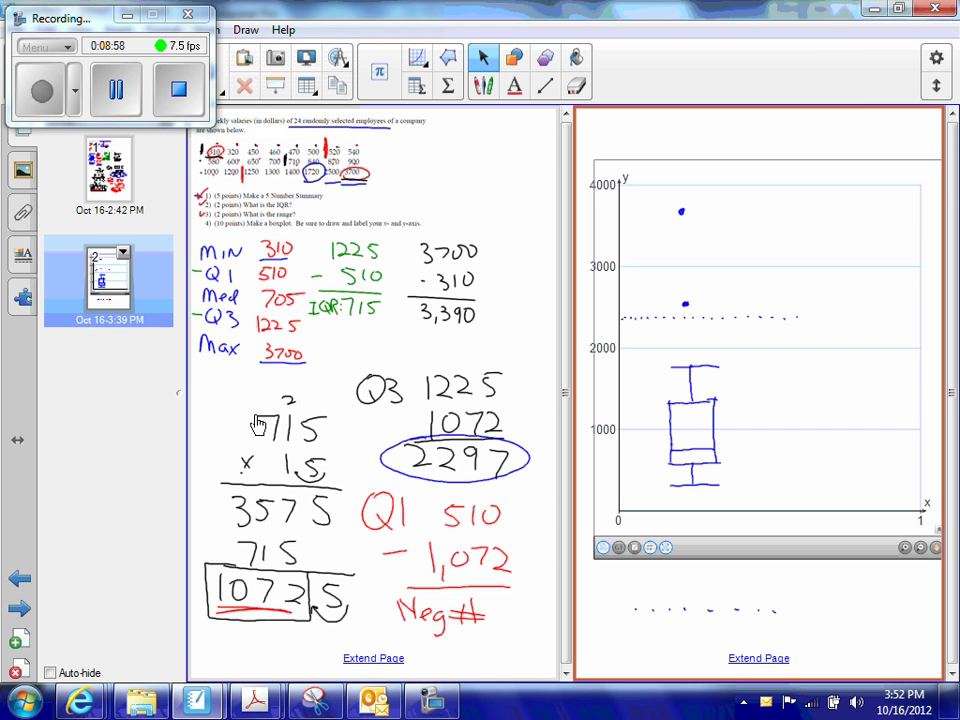